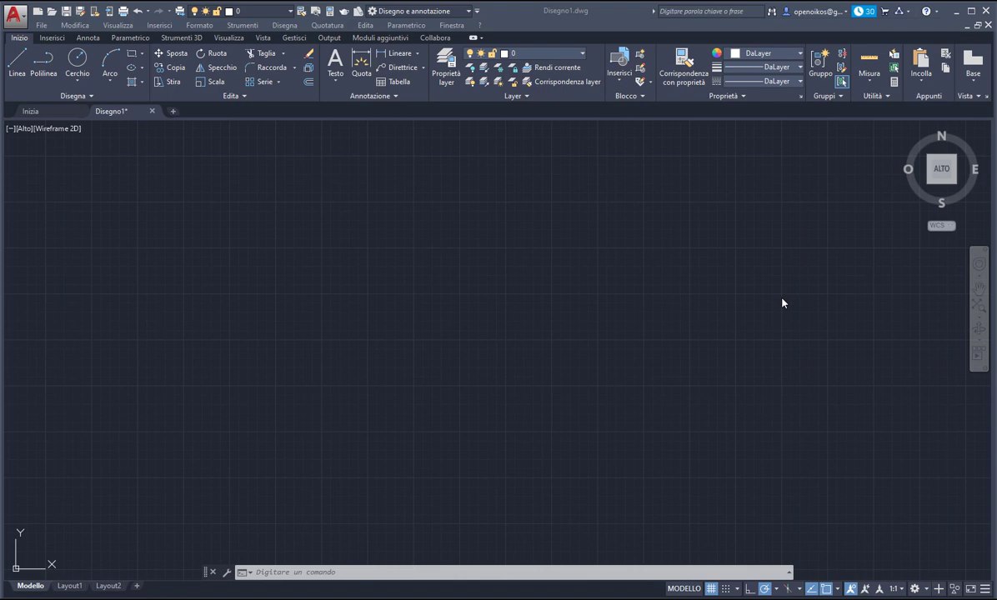
Look through the classic menus and the Inserisci, Annota, Parametrico, Strumenti 3D and Visualizza ribbon commands, and return to the Inizio commands
click(43, 25)
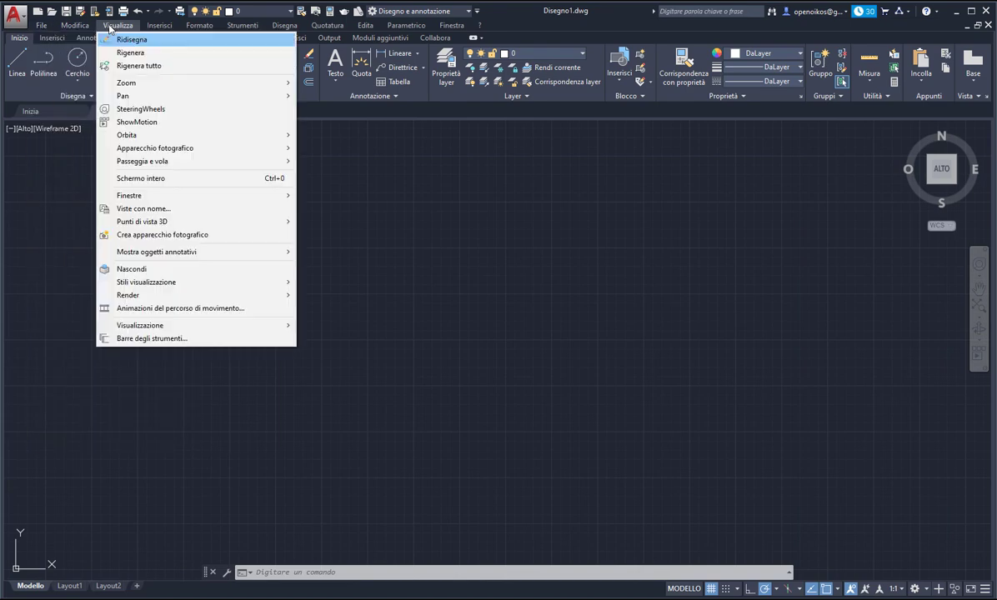
click(190, 31)
key(Escape)
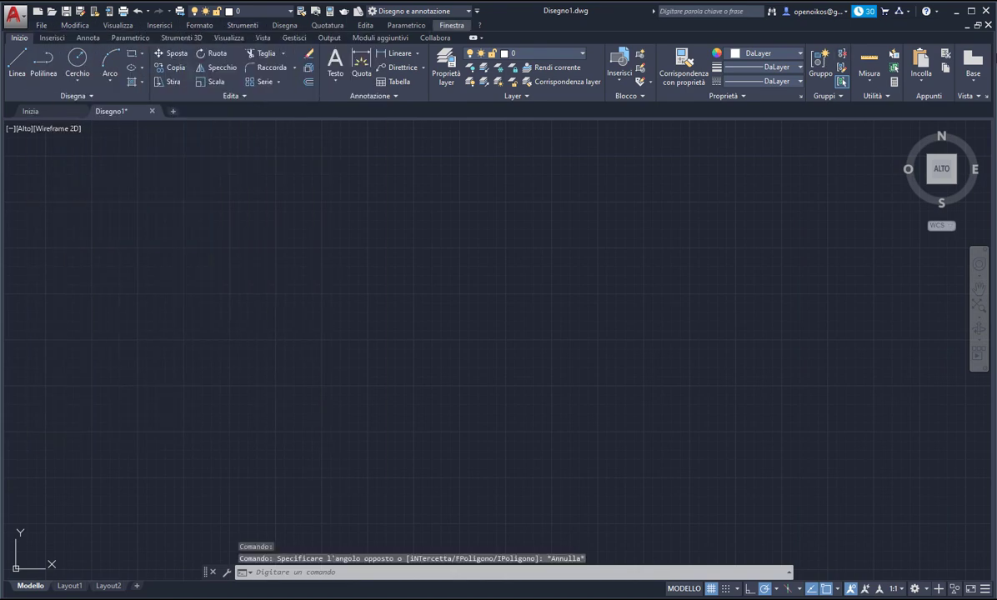
click(52, 36)
click(87, 37)
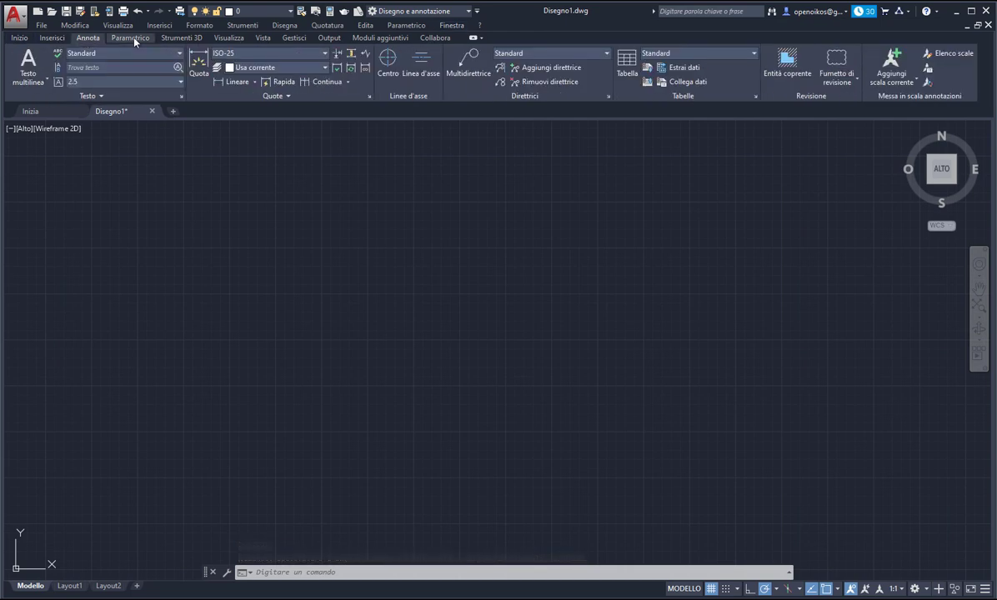
click(127, 37)
click(177, 37)
click(229, 38)
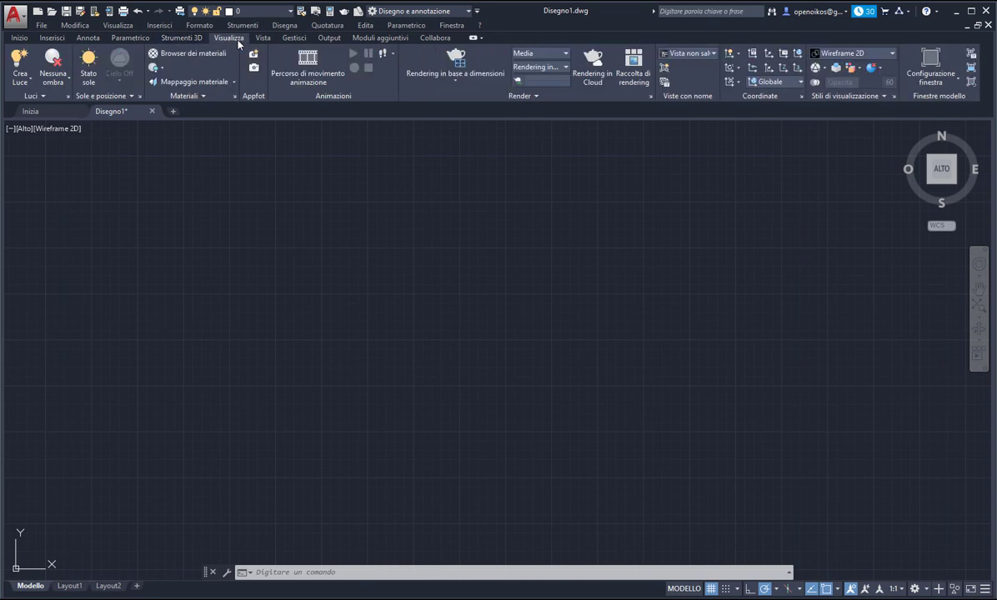
click(20, 37)
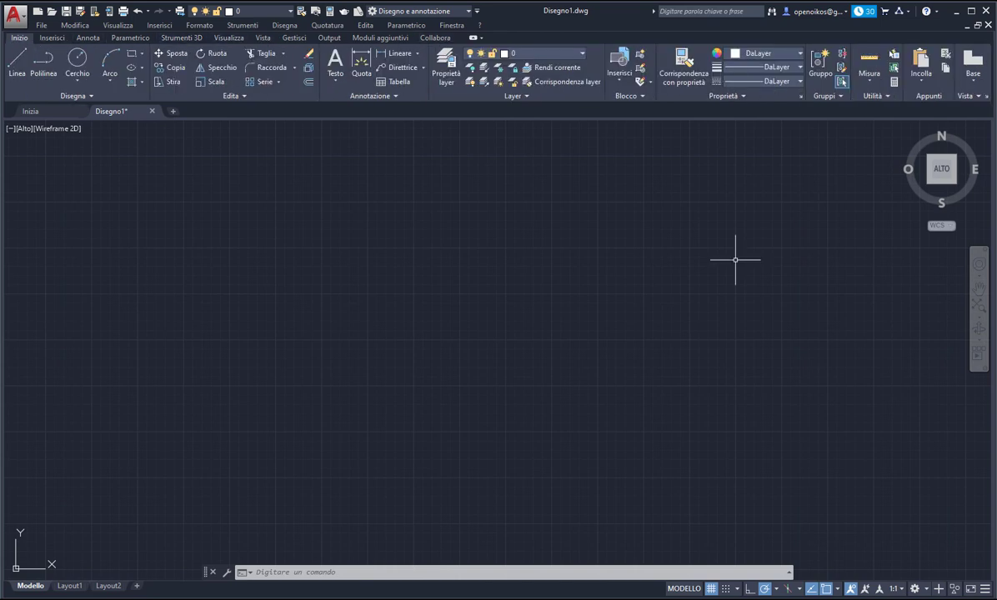
Choose the Disegno e annotazione workspace
click(925, 590)
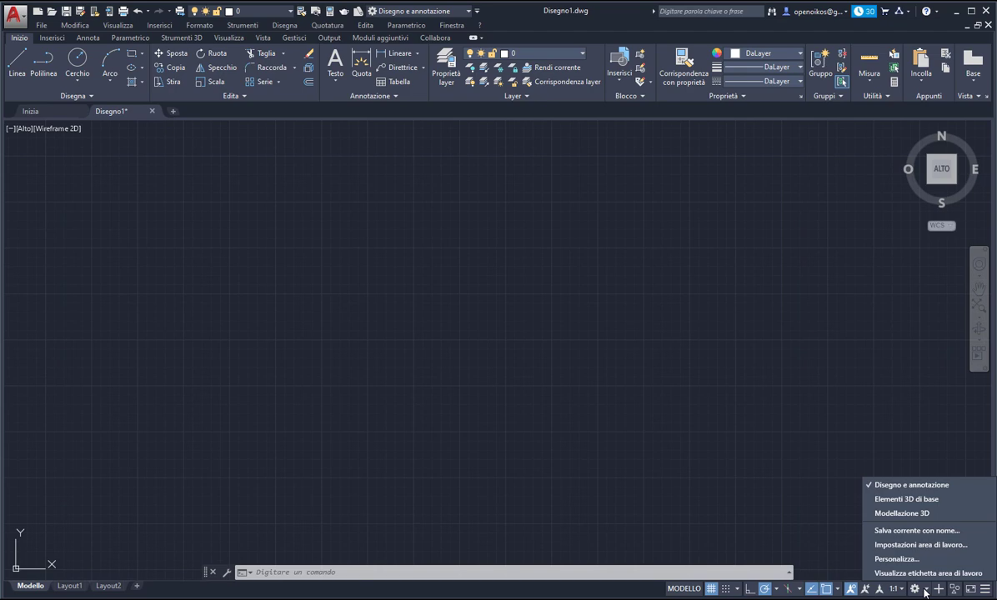
click(876, 485)
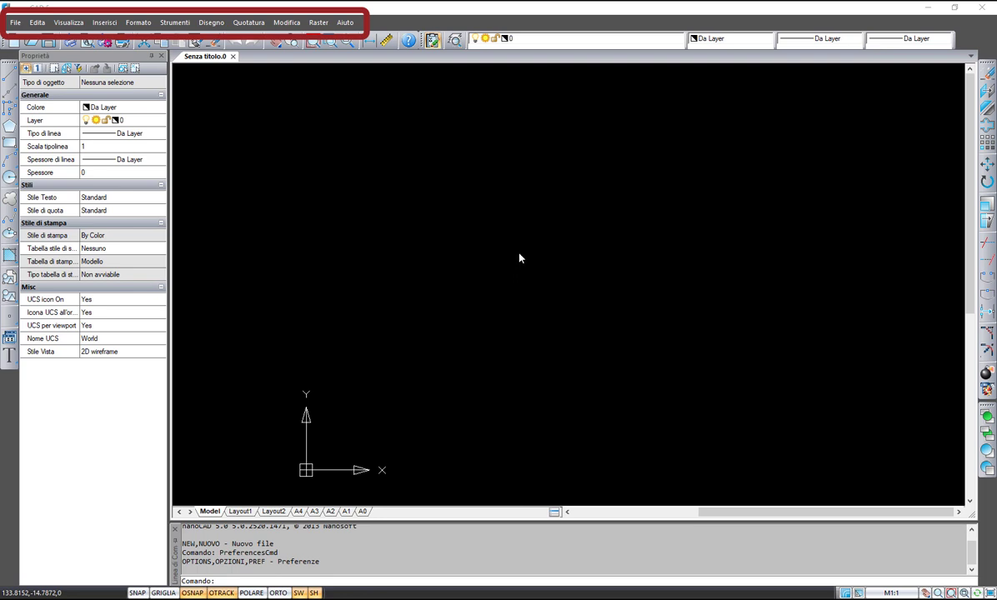
click(16, 24)
click(16, 23)
click(36, 22)
click(61, 23)
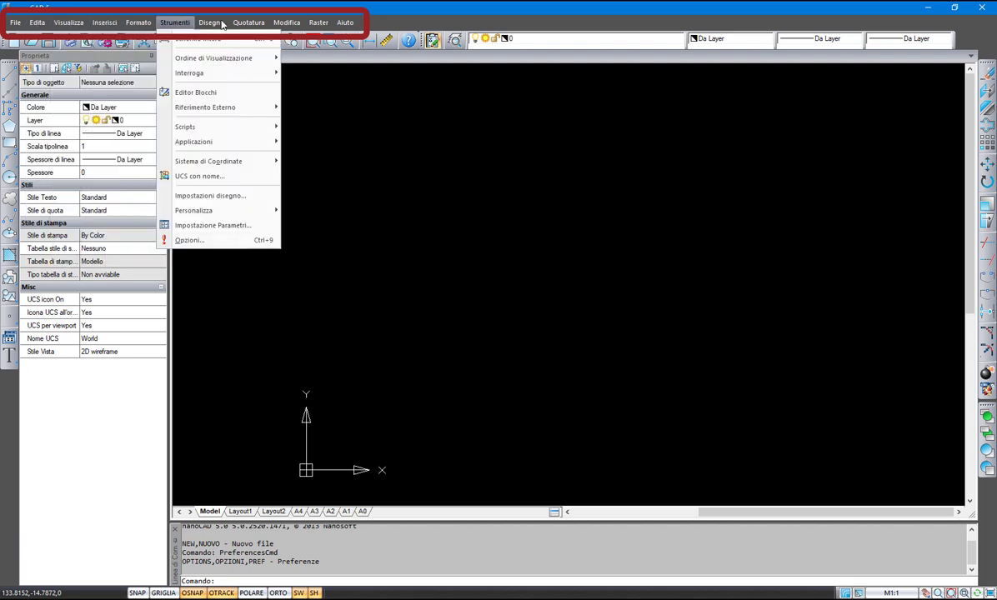
click(318, 23)
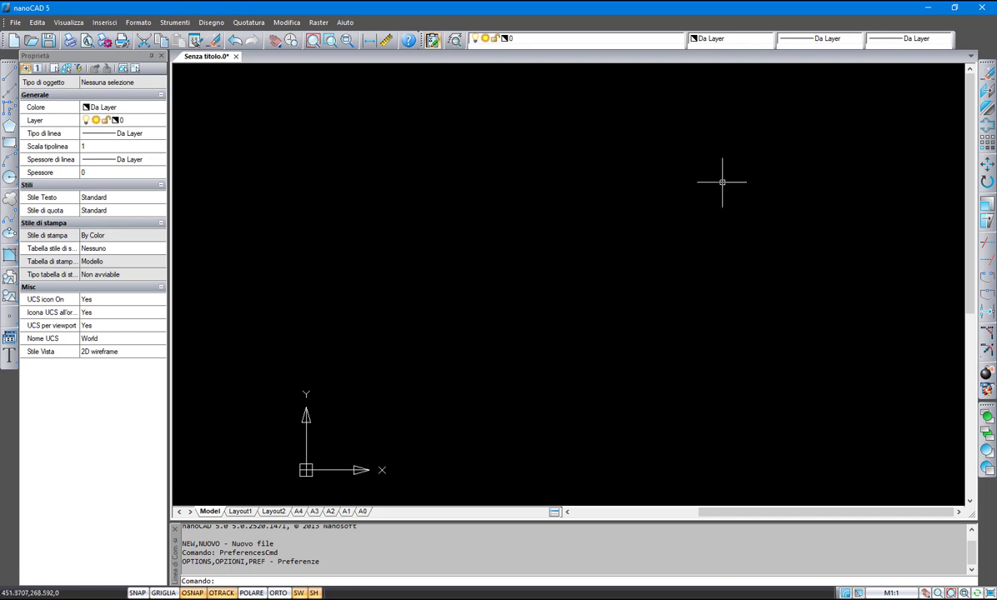
Display the Testo and Quotatura toolbars in nanoCAD
right_click(982, 39)
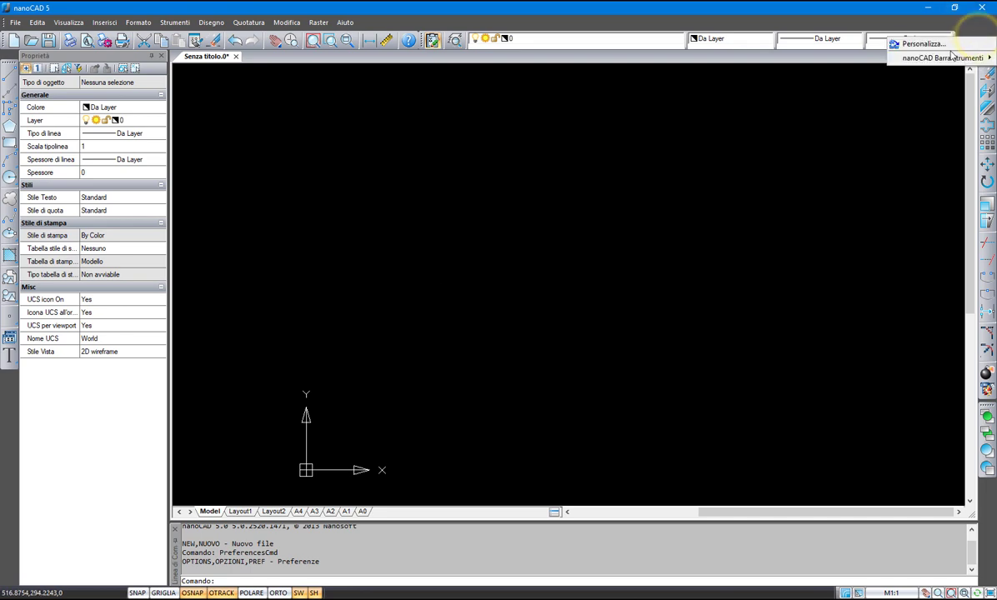
mouse_move(949, 58)
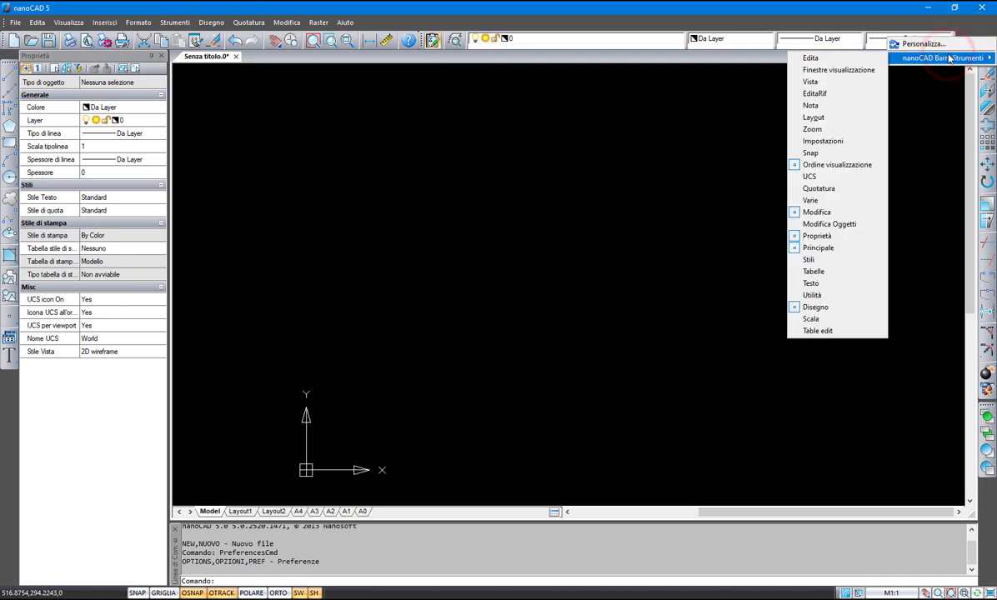
click(830, 285)
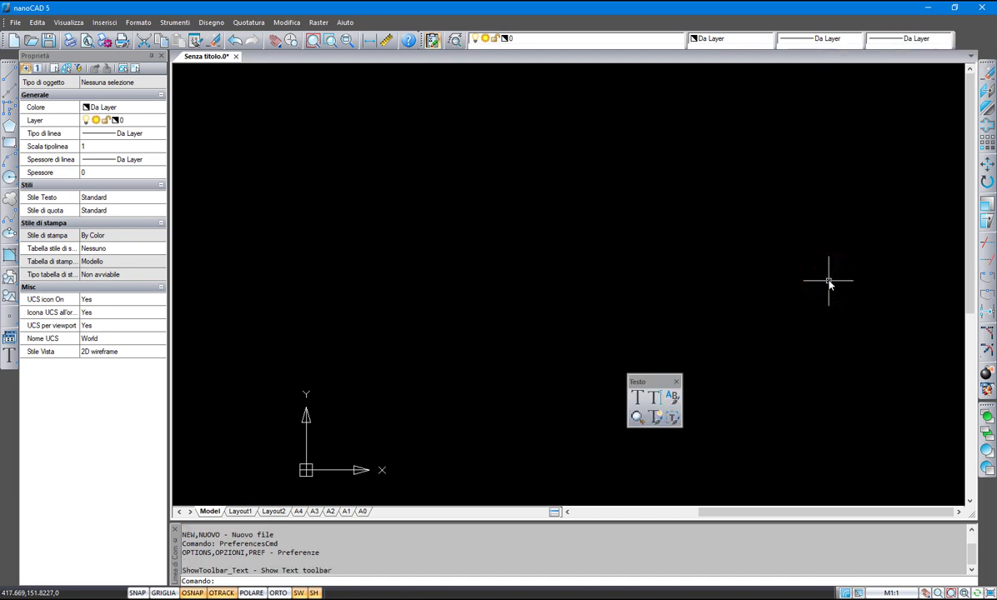
right_click(968, 38)
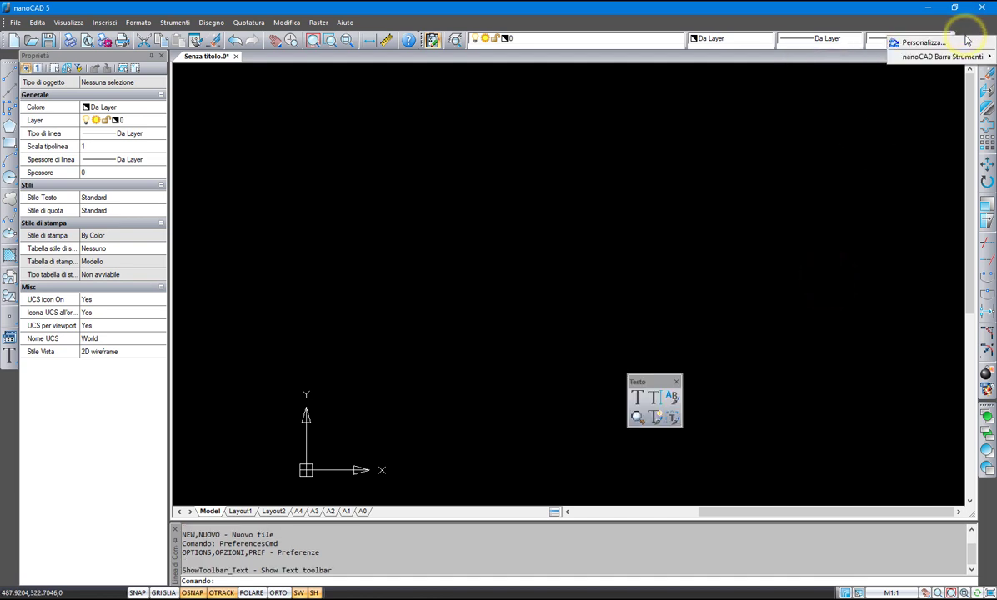
mouse_move(964, 60)
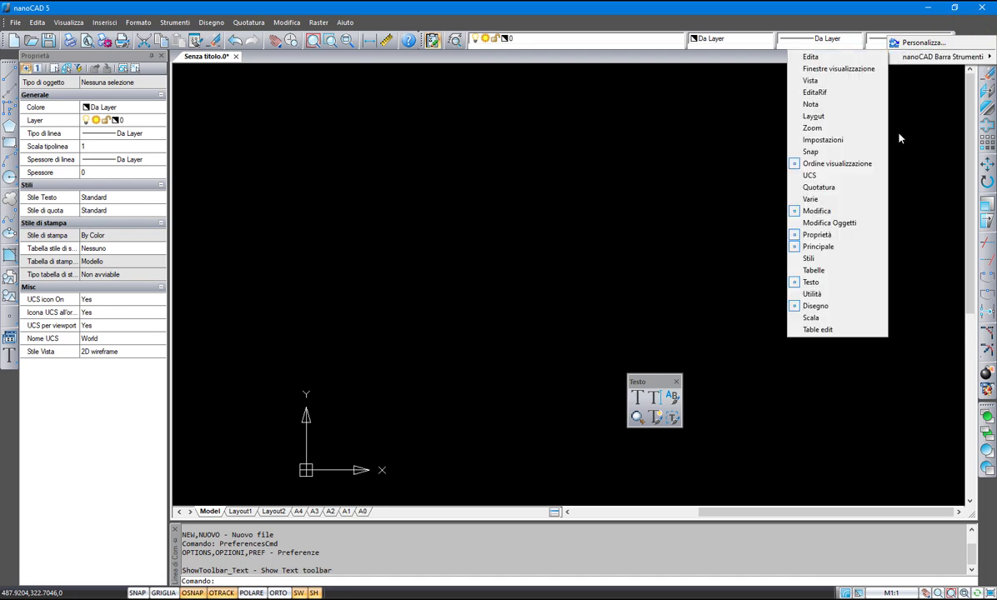
click(790, 187)
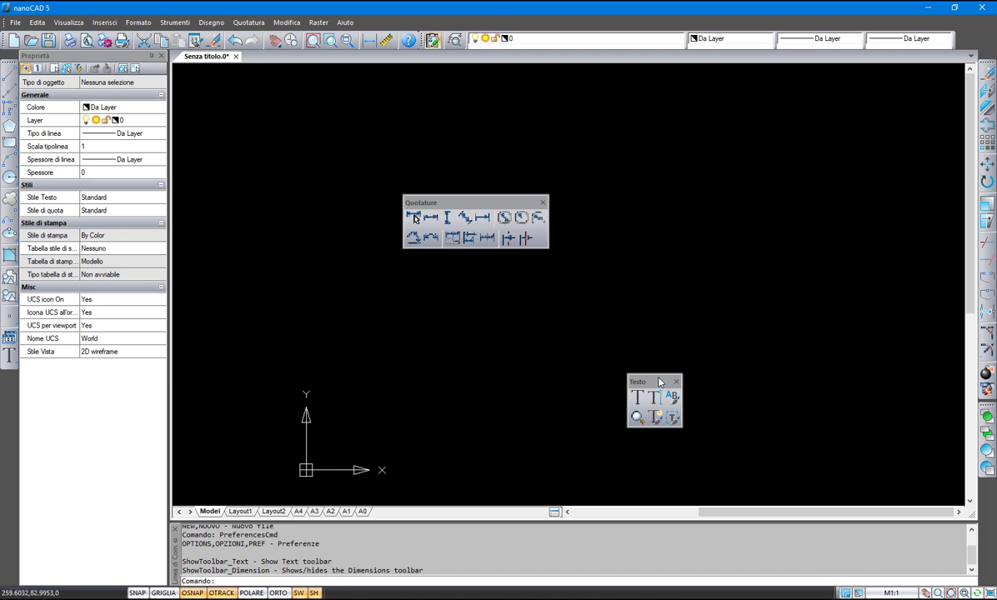
Dock the Testo toolbar below the drawing tools and the Quotature toolbar beneath the object property lists
drag(660, 382, 10, 355)
drag(414, 219, 695, 60)
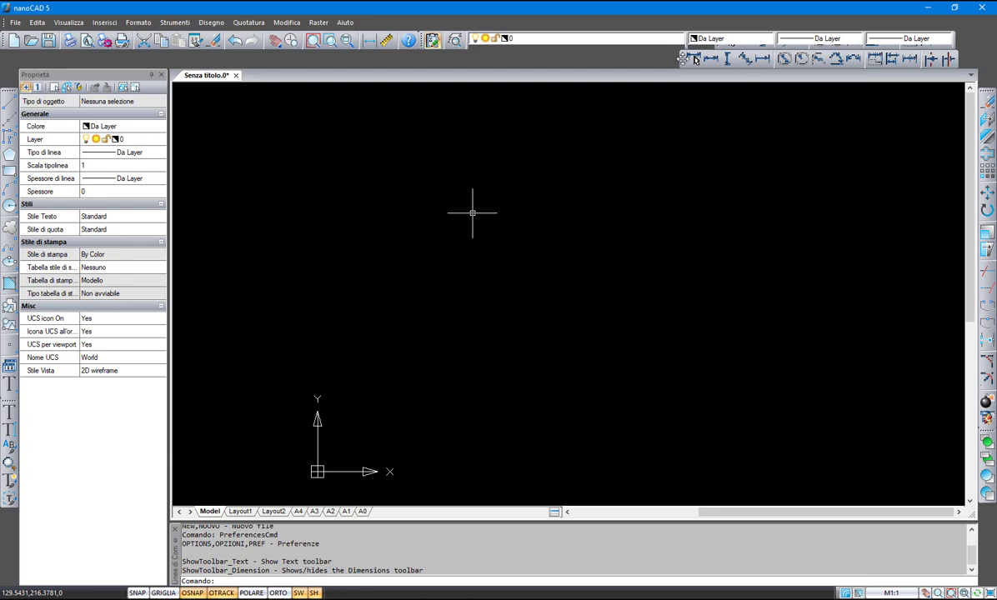
Undock the Quotature toolbar into the drawing area and close it
drag(695, 55, 738, 121)
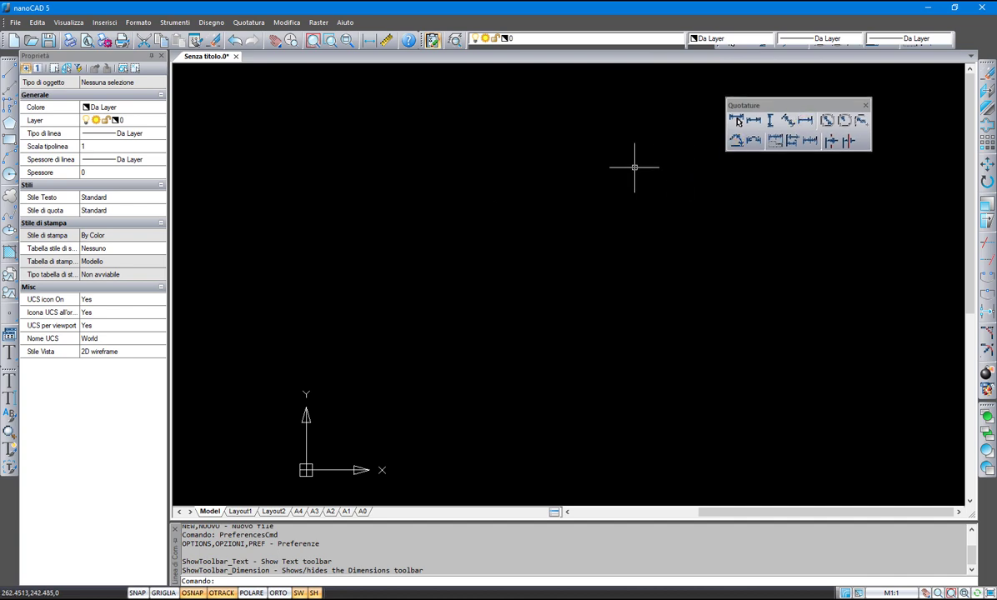
click(865, 106)
Open the interface customization settings and show the options for application style and toolbar button size
click(176, 23)
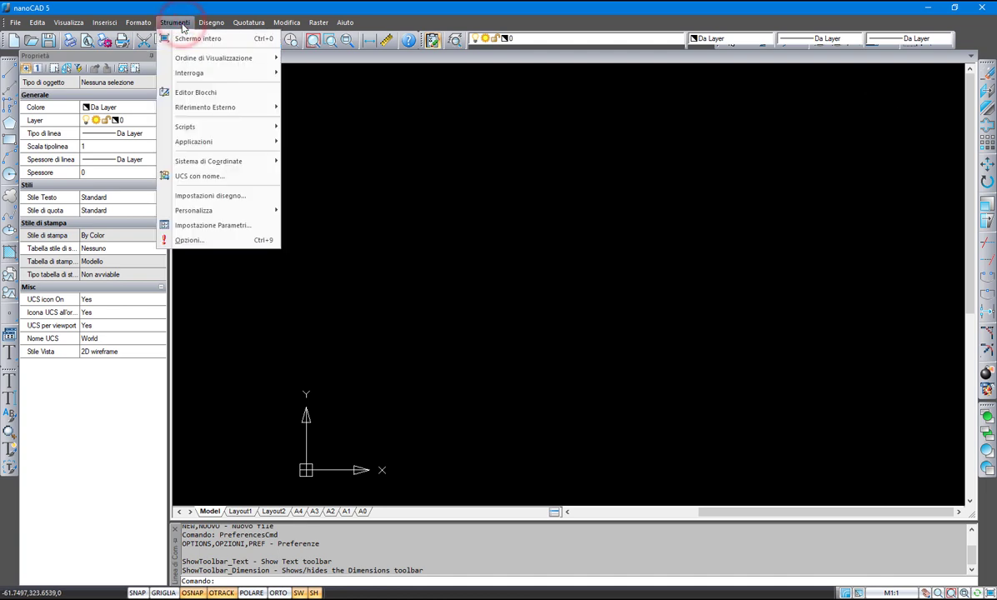
mouse_move(238, 211)
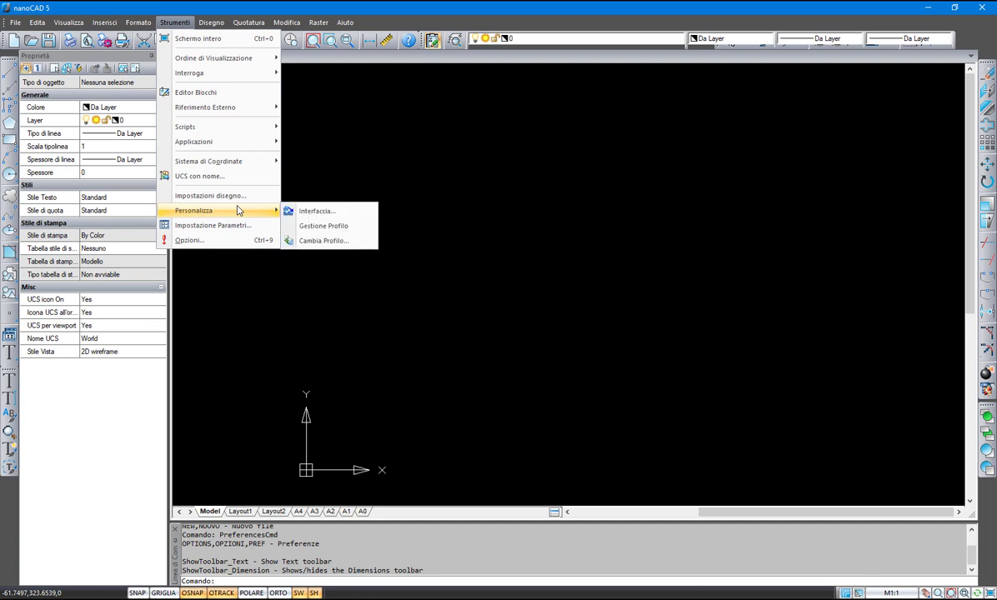
click(339, 212)
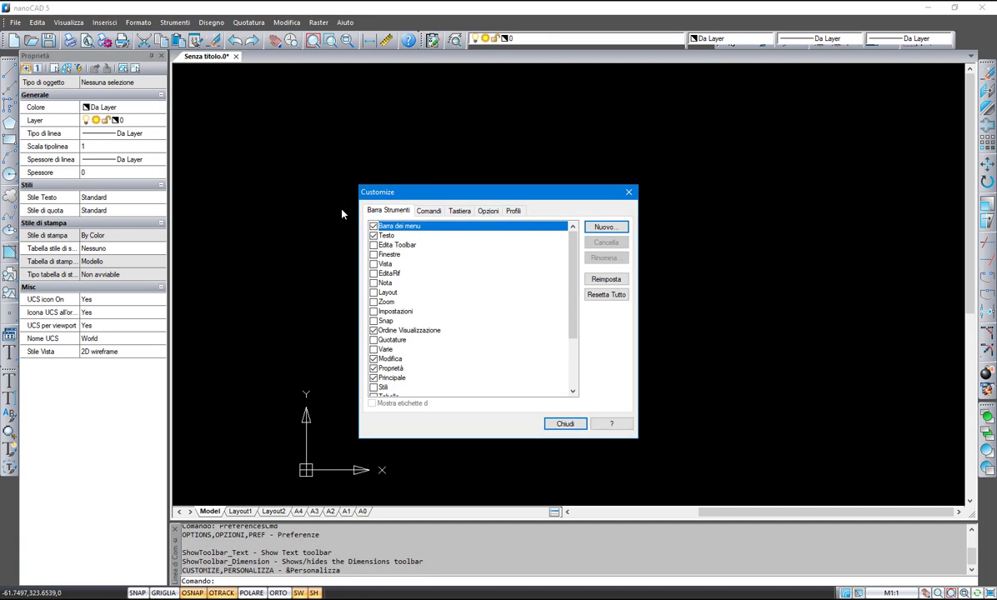
click(488, 211)
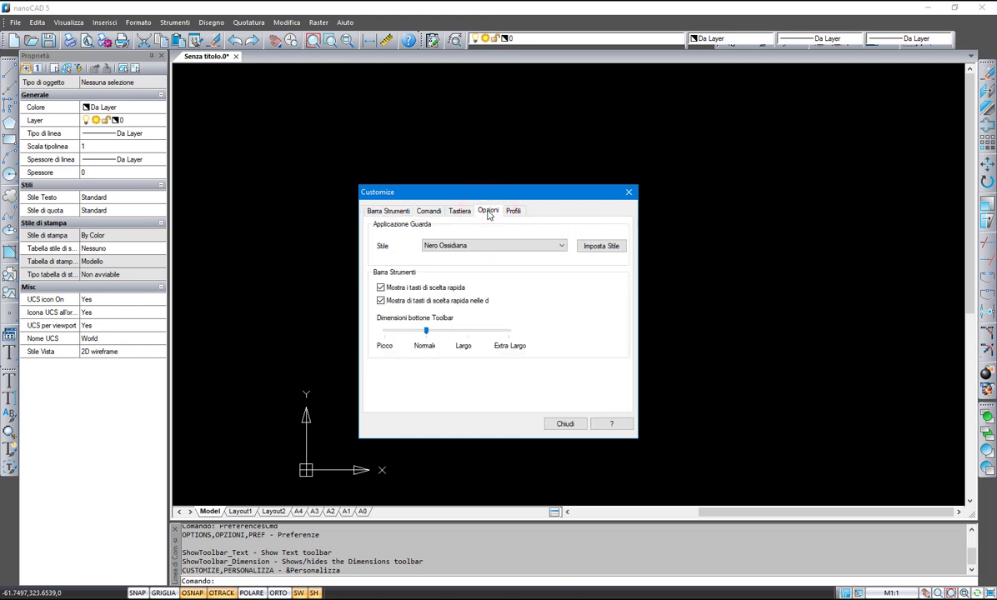
Try the Finestre predefinite and Smart 1 application styles on the interface
click(563, 246)
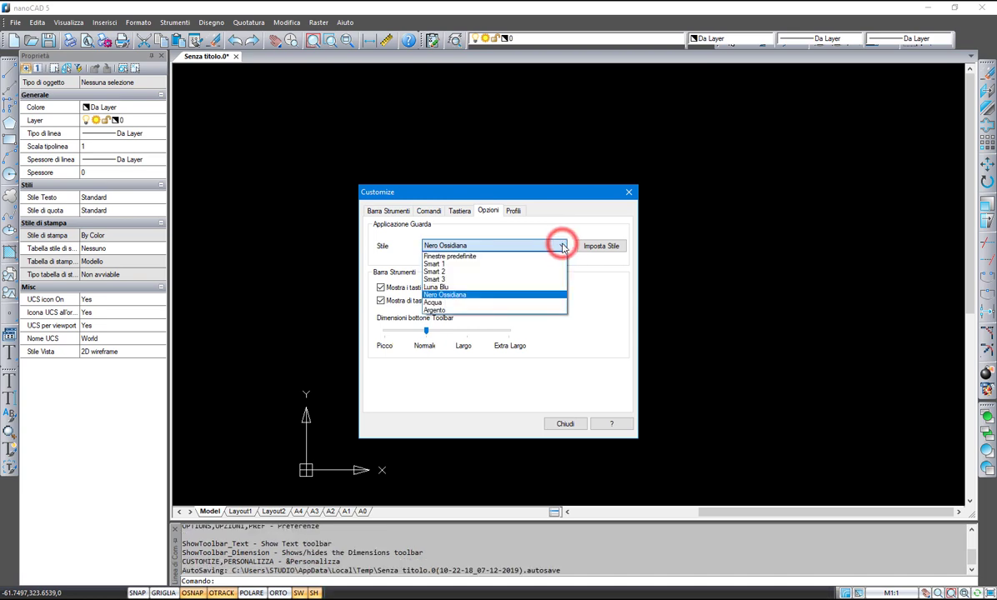
click(517, 257)
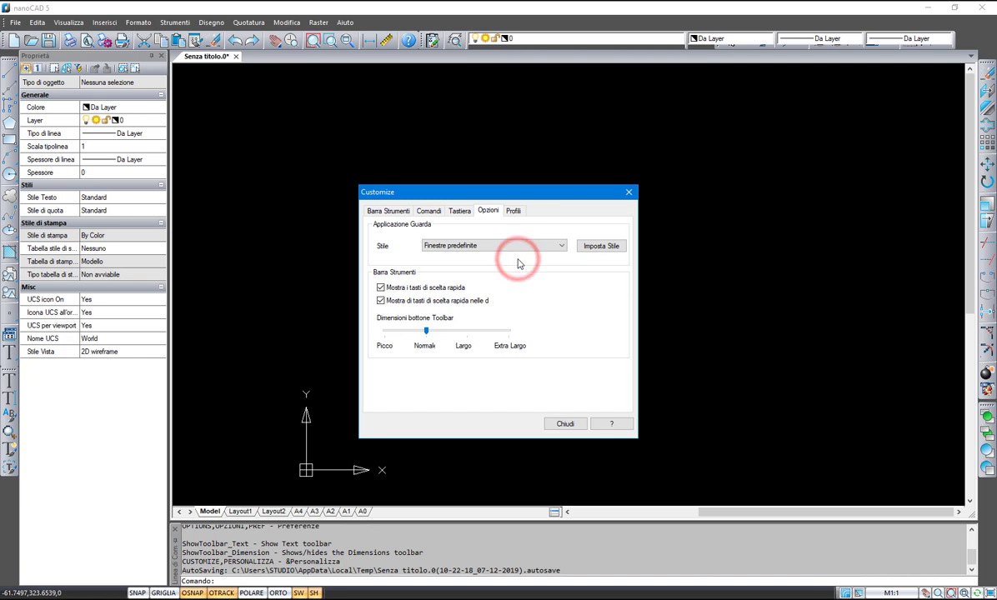
click(607, 247)
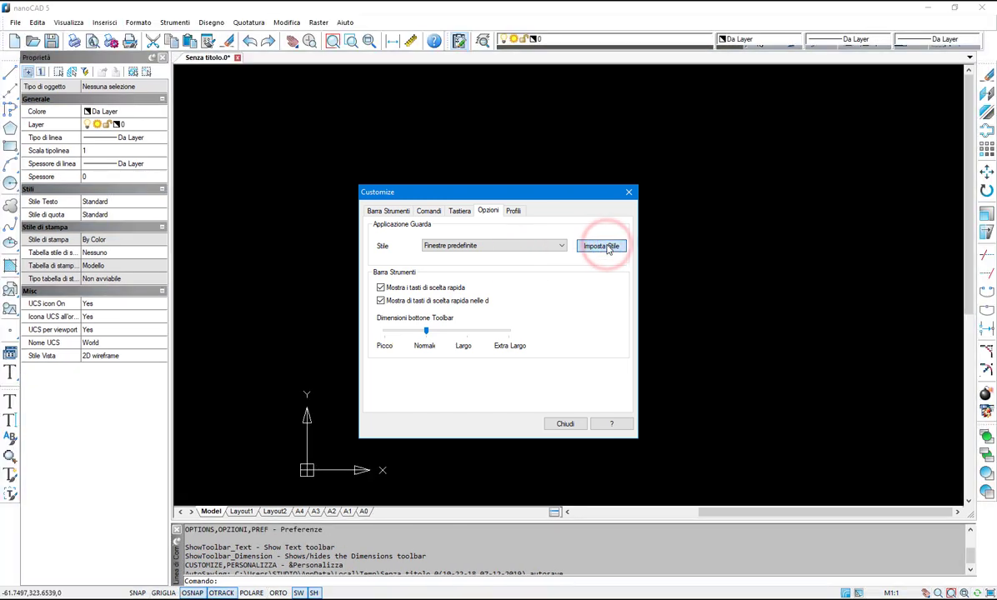
click(565, 250)
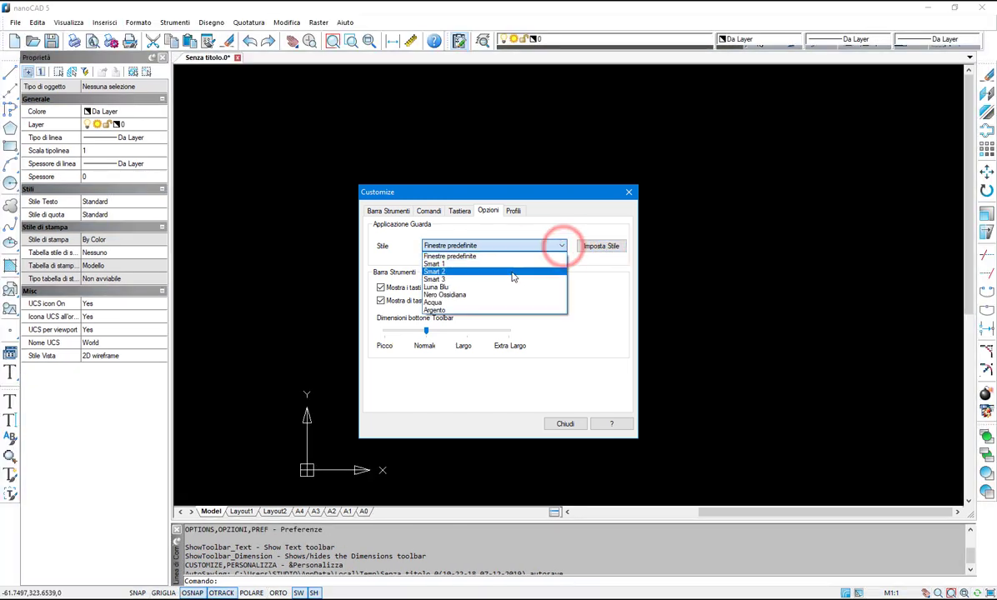
click(512, 262)
click(601, 248)
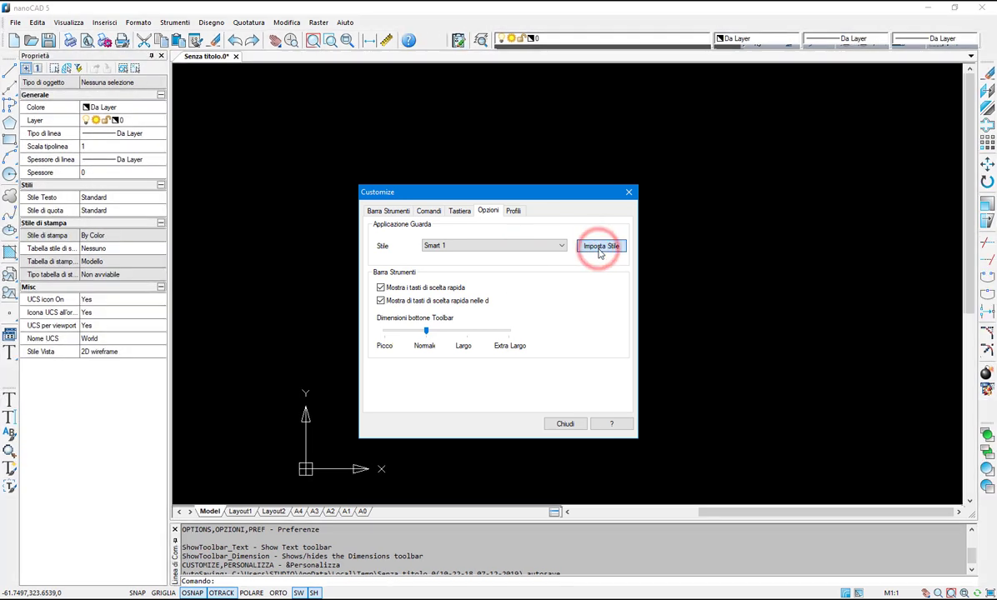
Try the Smart 2 and Acqua application styles on the interface
click(557, 250)
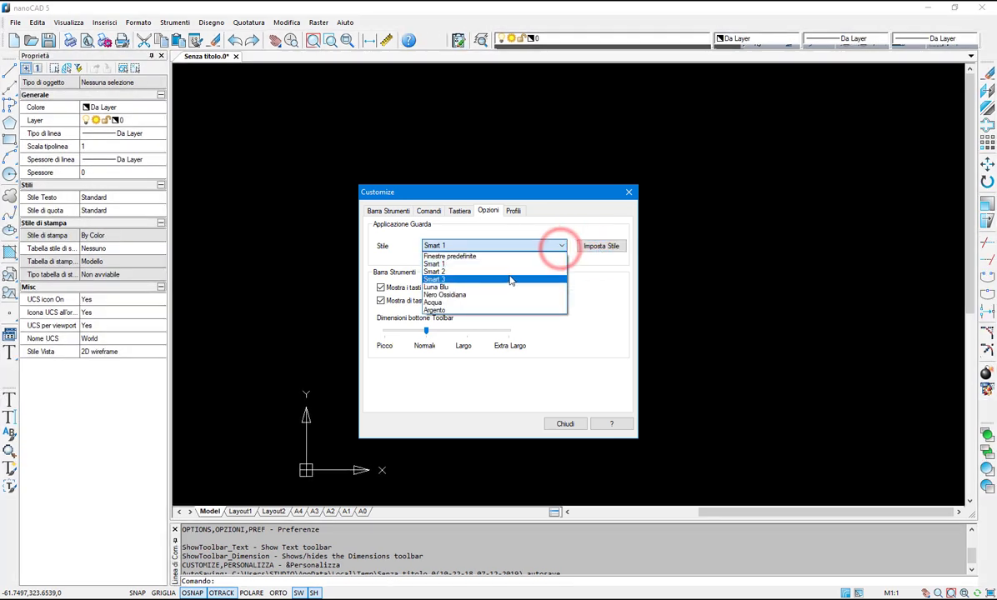
click(509, 271)
click(617, 249)
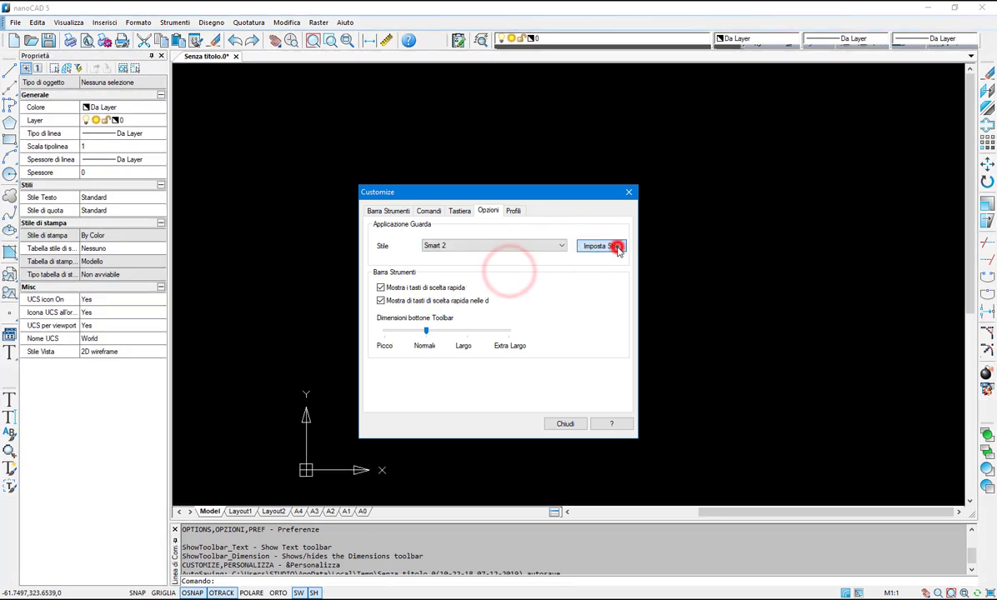
click(563, 249)
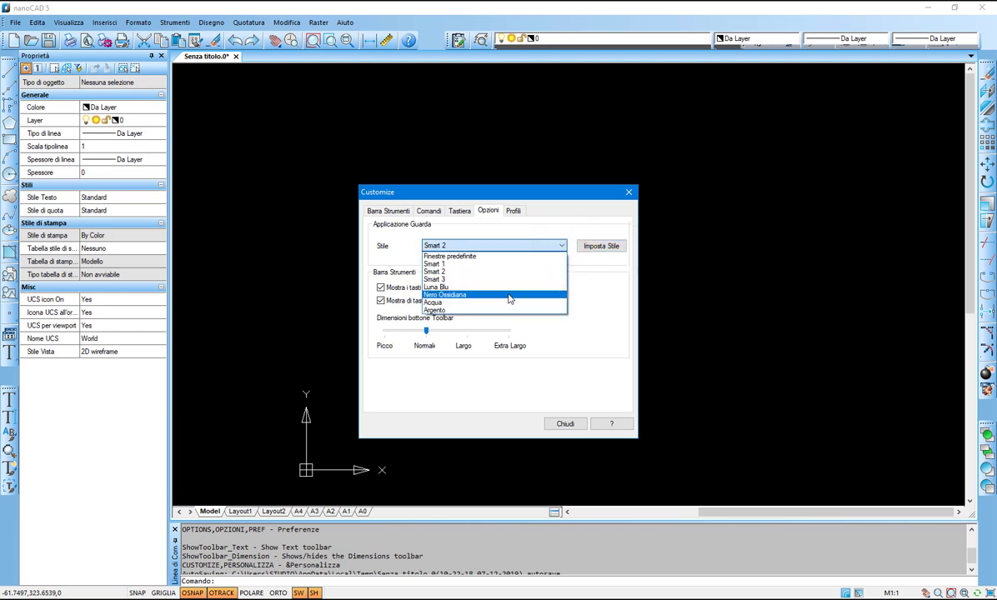
click(505, 303)
click(600, 246)
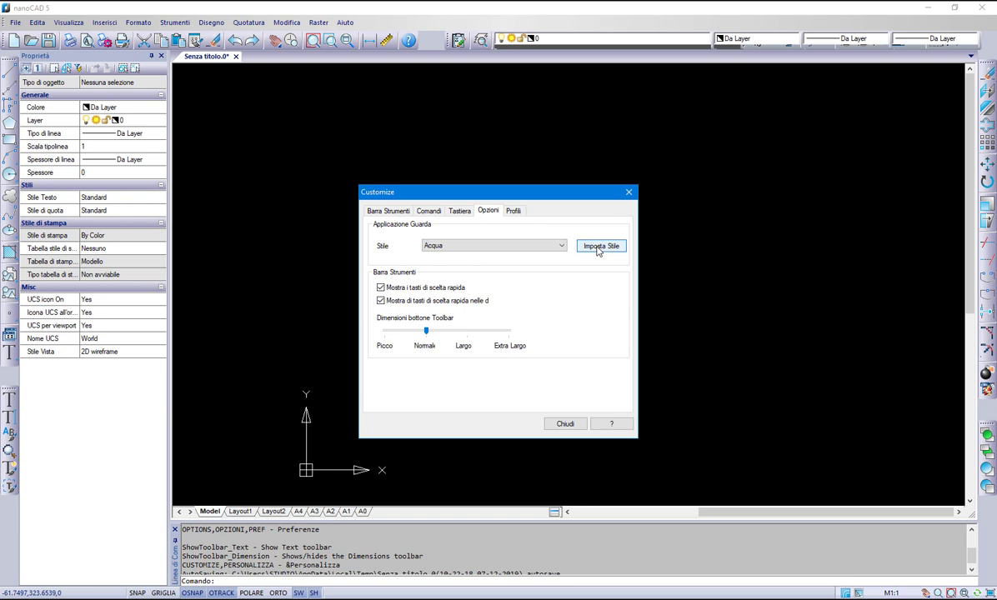
Apply the Nero Ossidiana application style to the interface
click(563, 246)
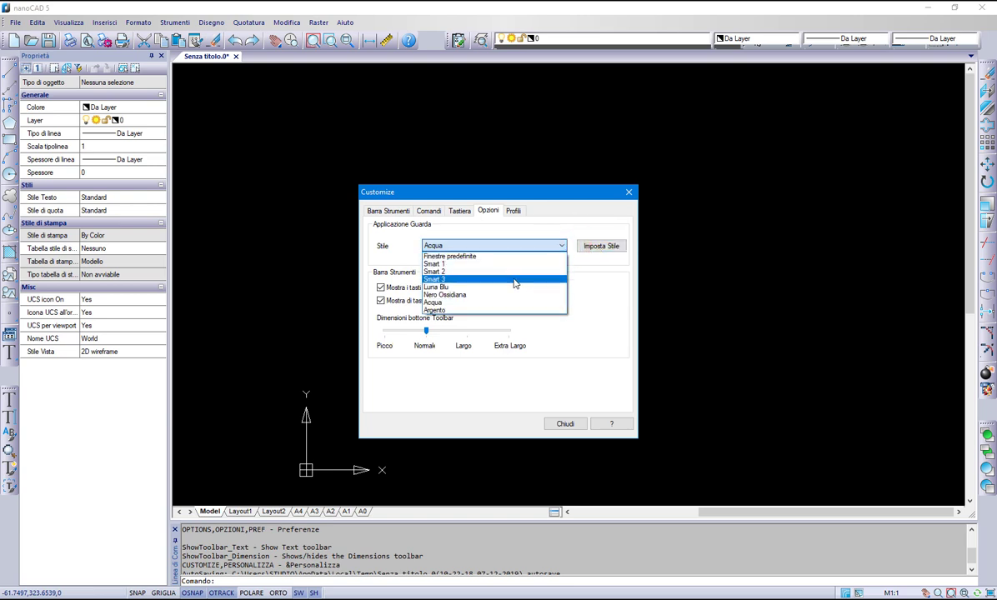
click(506, 296)
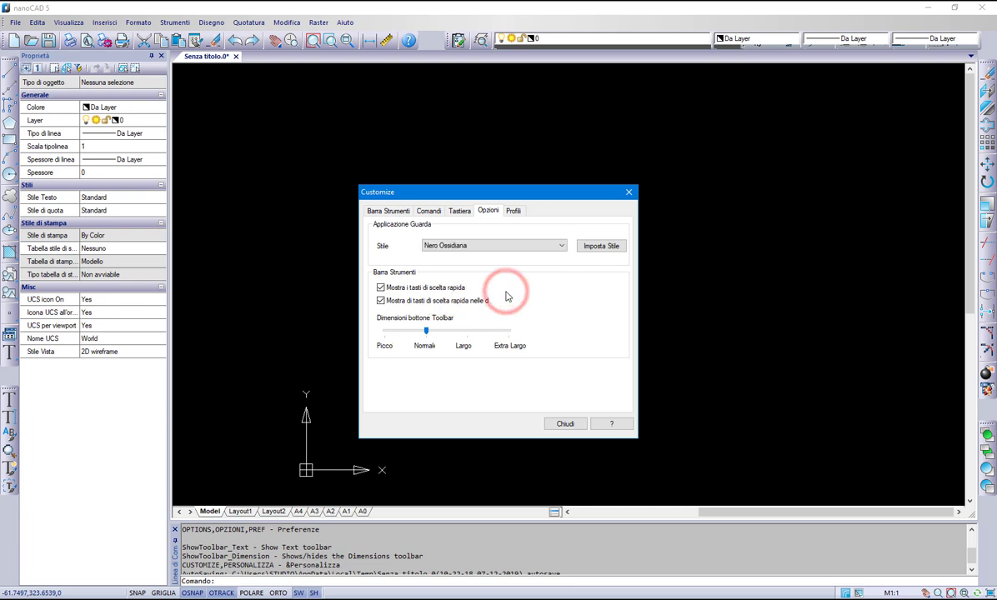
click(601, 246)
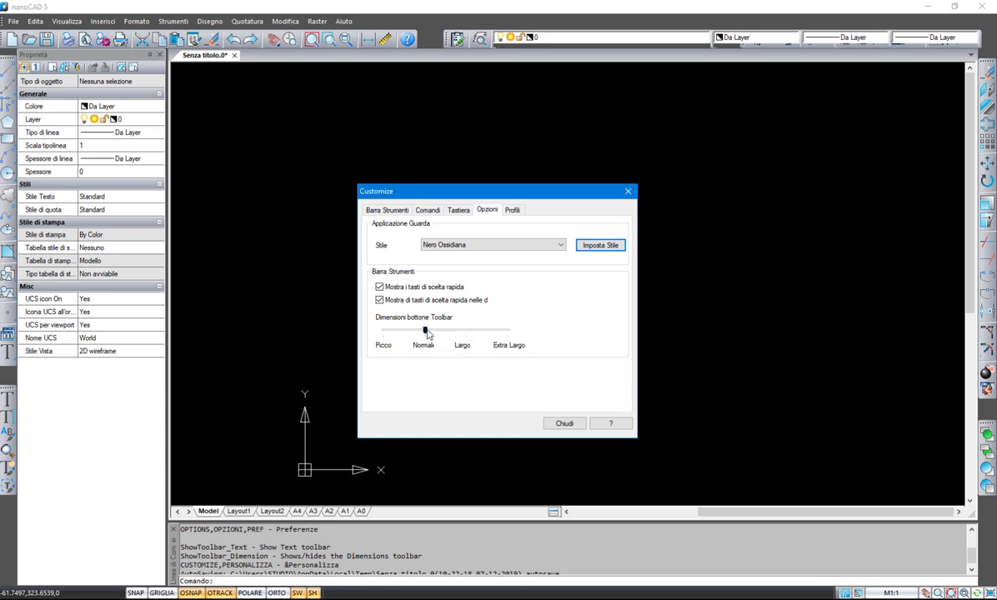
Set the toolbar button size to the smallest setting, then enlarge it to Extra Largo
drag(425, 332, 378, 334)
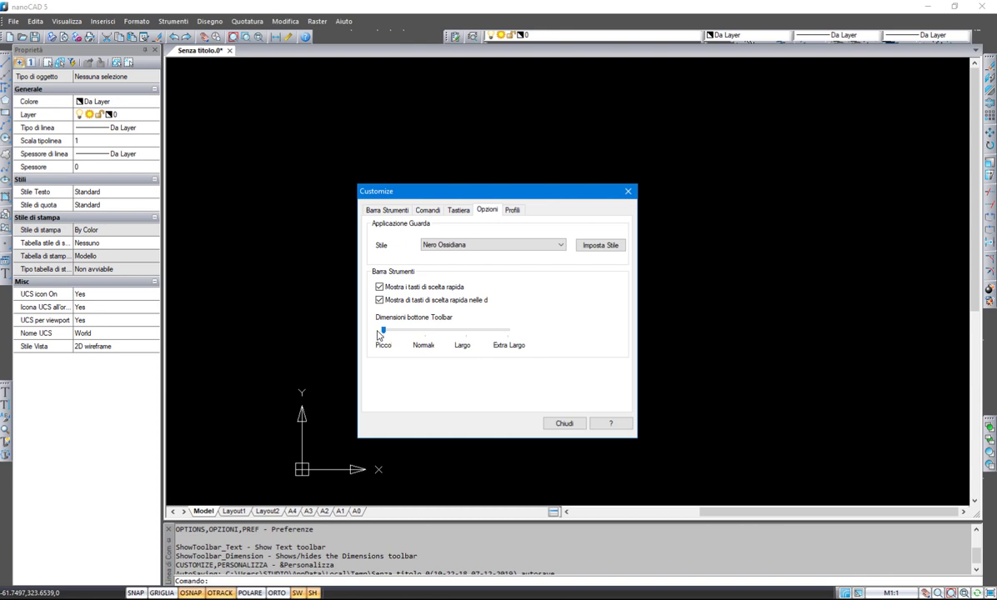
drag(384, 333, 489, 335)
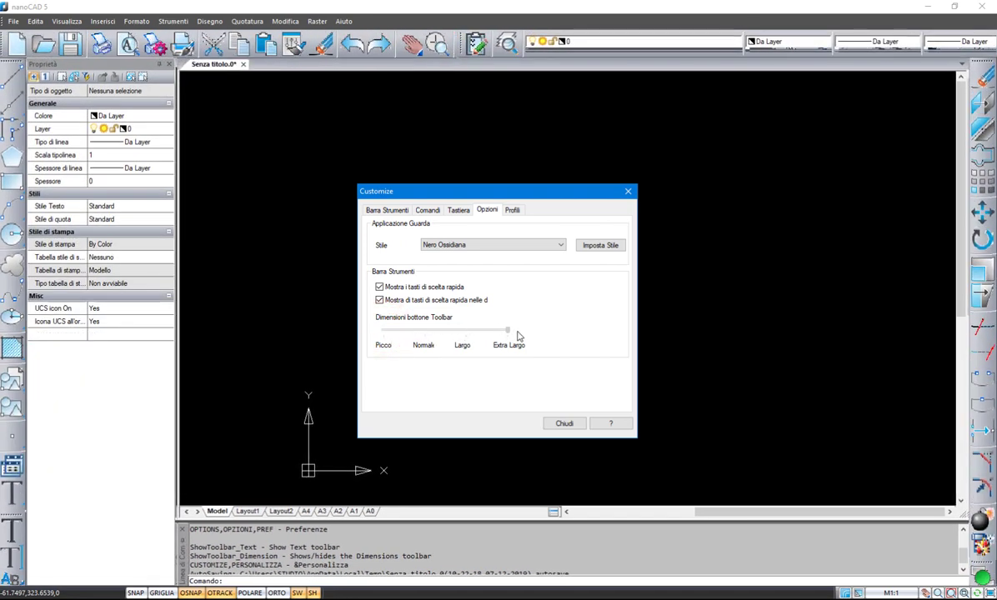
Examine the keyboard shortcuts assigned to File category commands, from Apri file through Imposta Pagina, plus Anteprima di Stampa
click(457, 211)
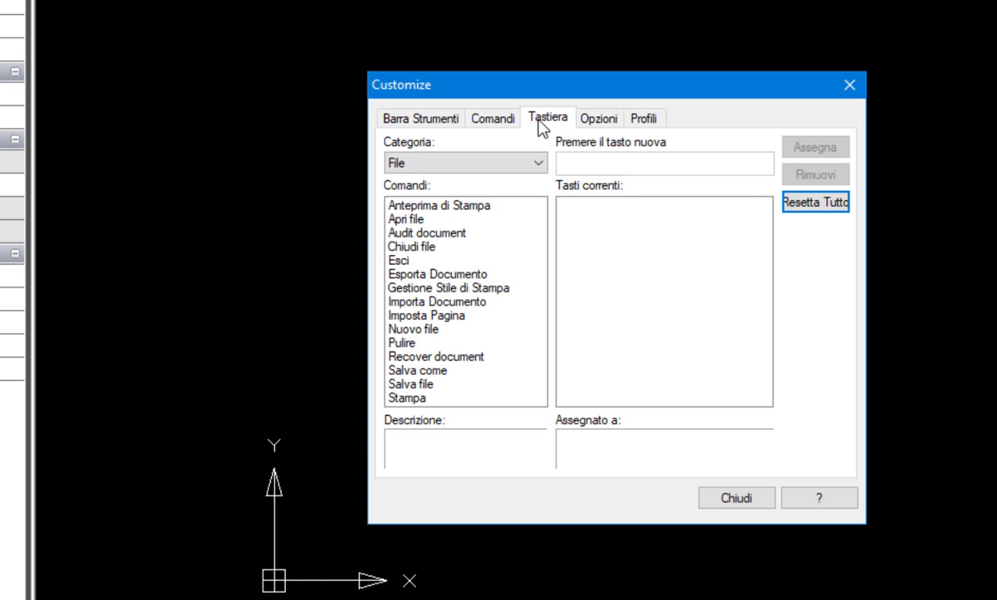
click(417, 220)
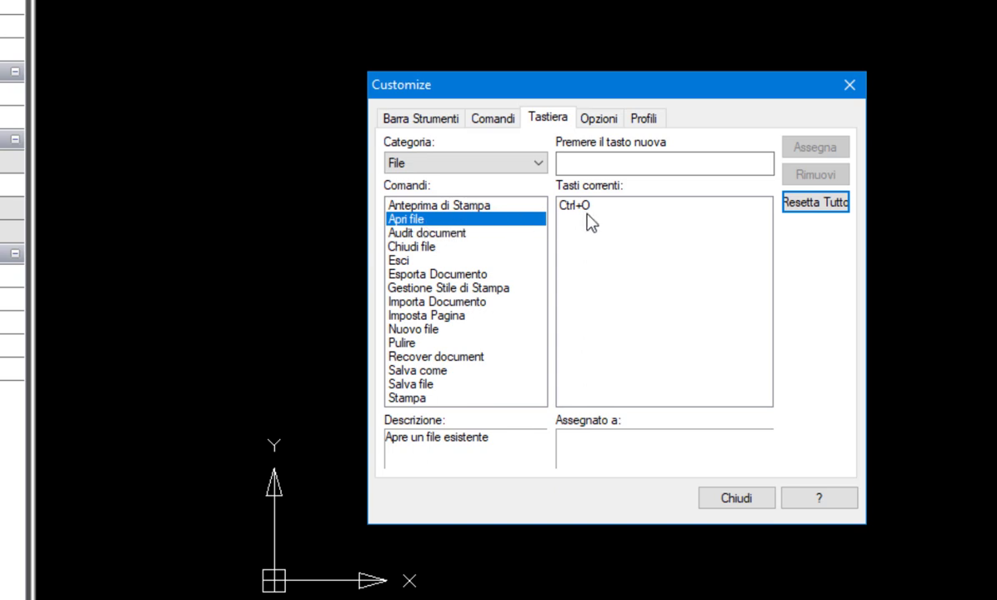
click(451, 233)
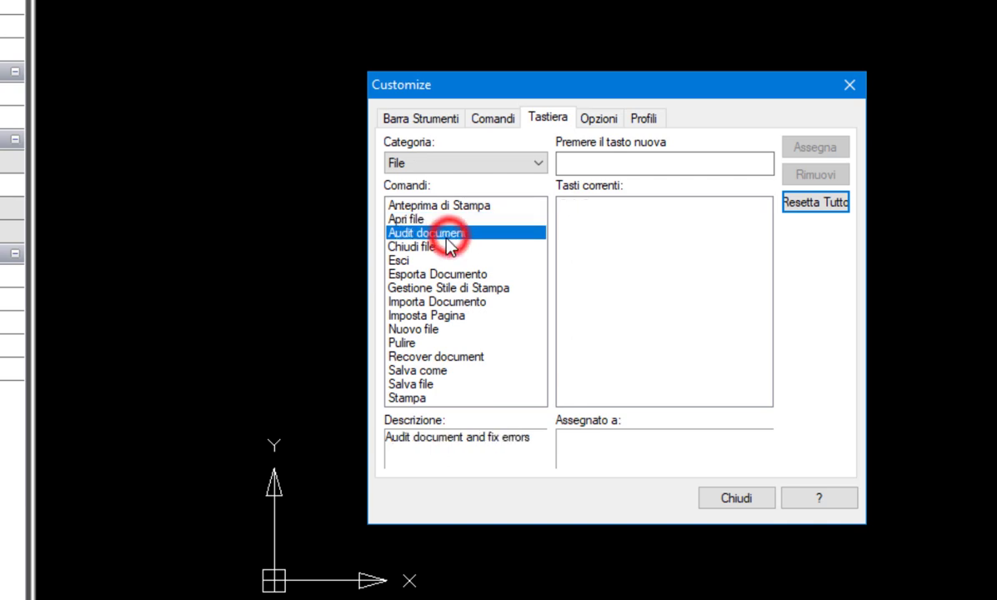
click(430, 247)
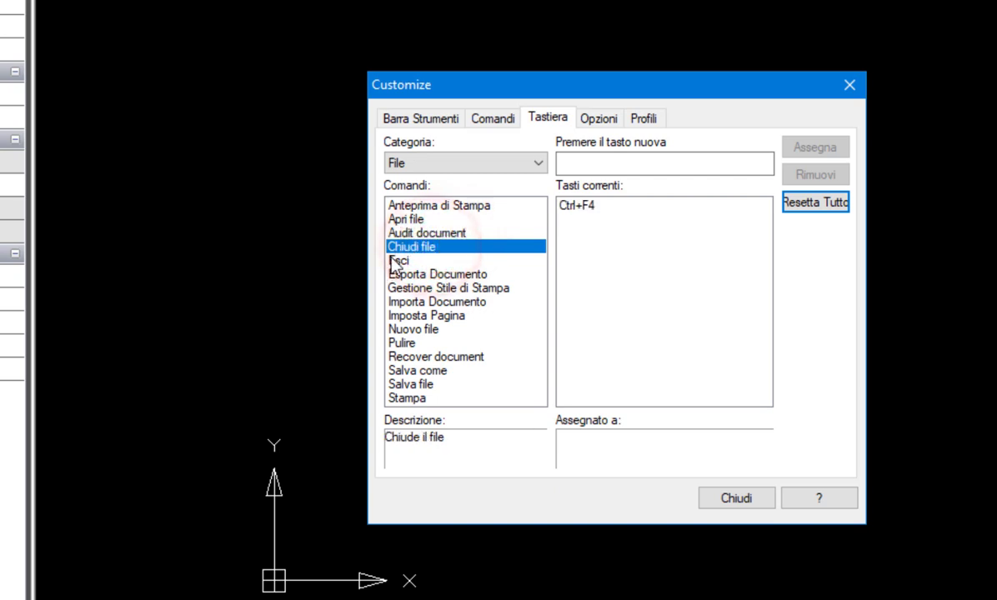
click(397, 261)
click(429, 273)
click(467, 288)
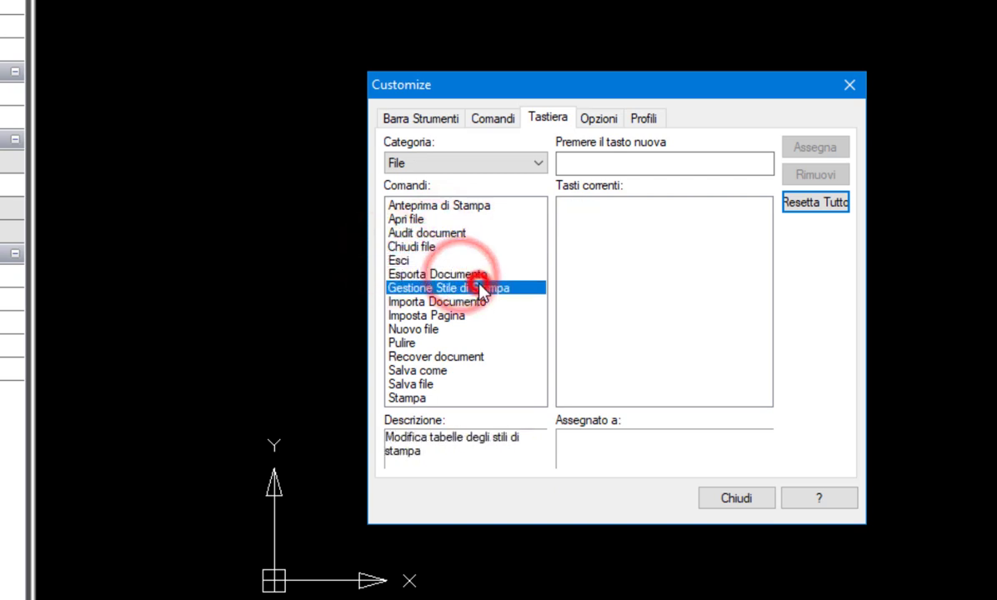
click(462, 301)
click(461, 317)
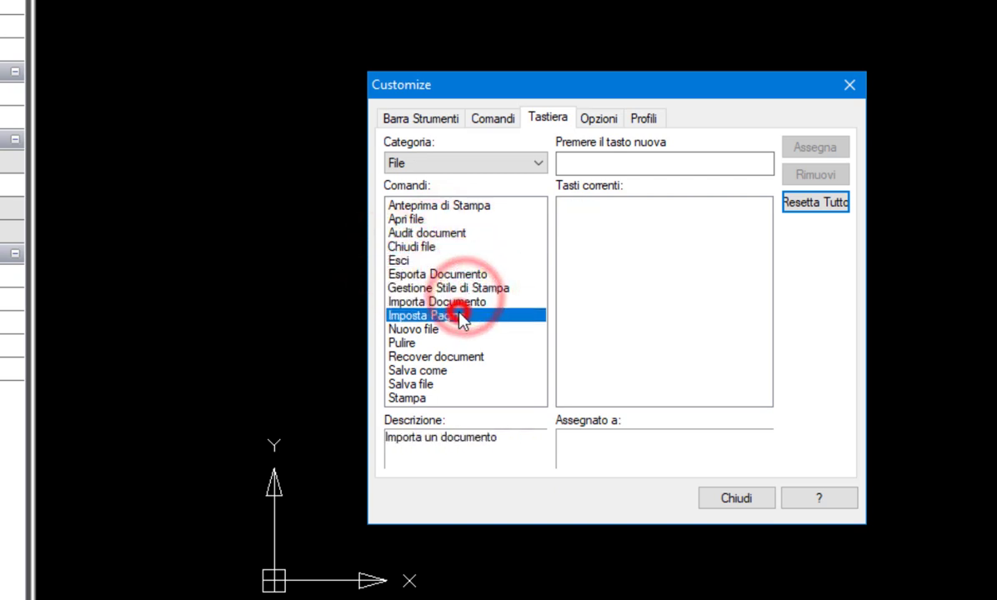
click(424, 205)
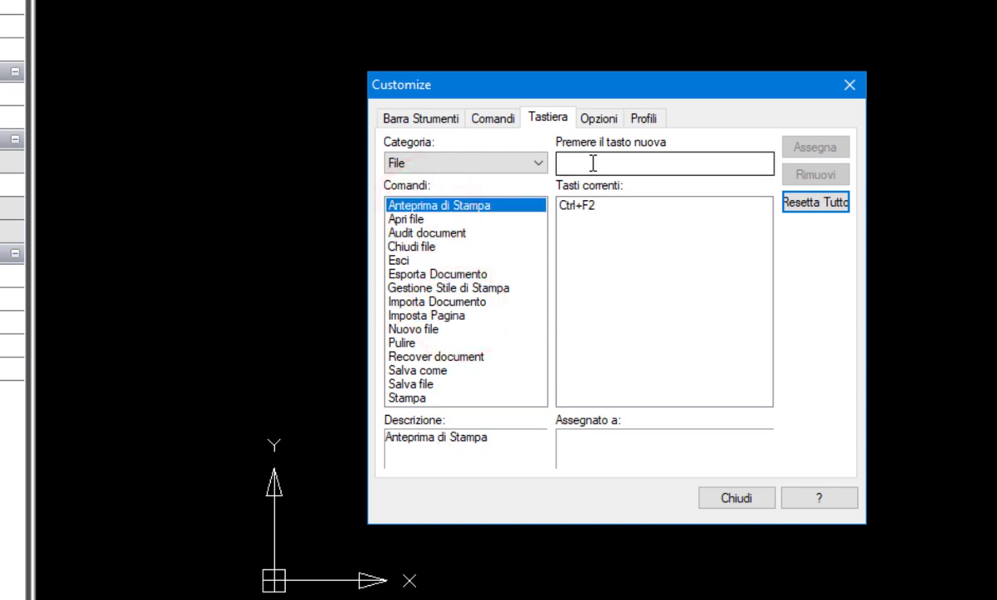
click(593, 162)
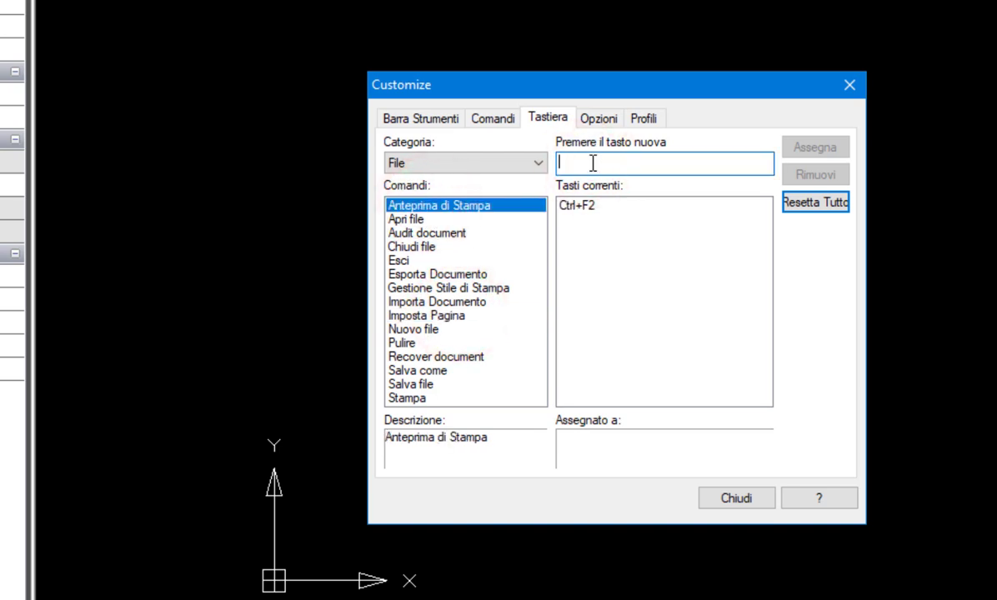
Create a new custom toolbar named personal
click(418, 118)
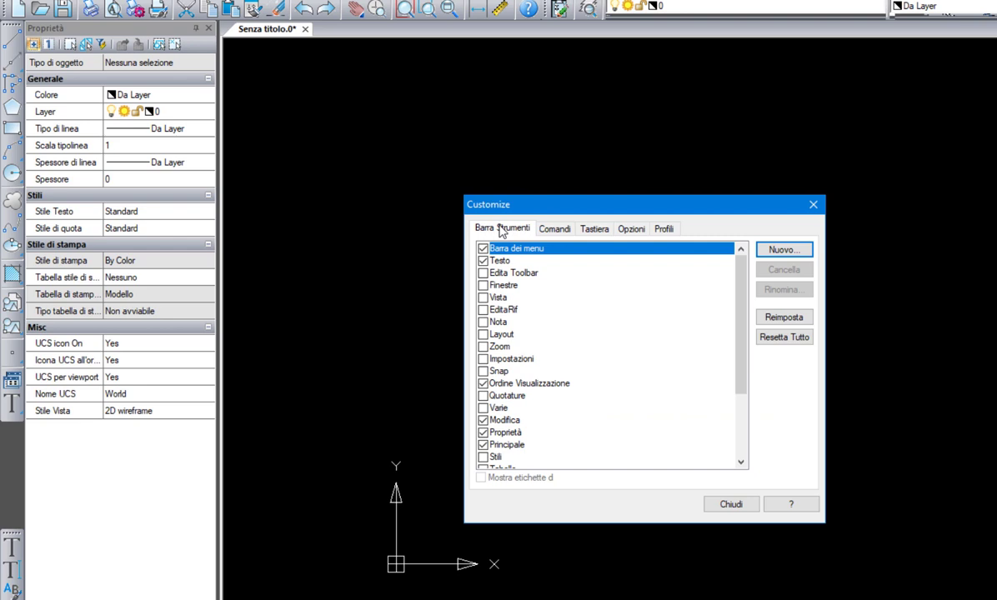
click(554, 228)
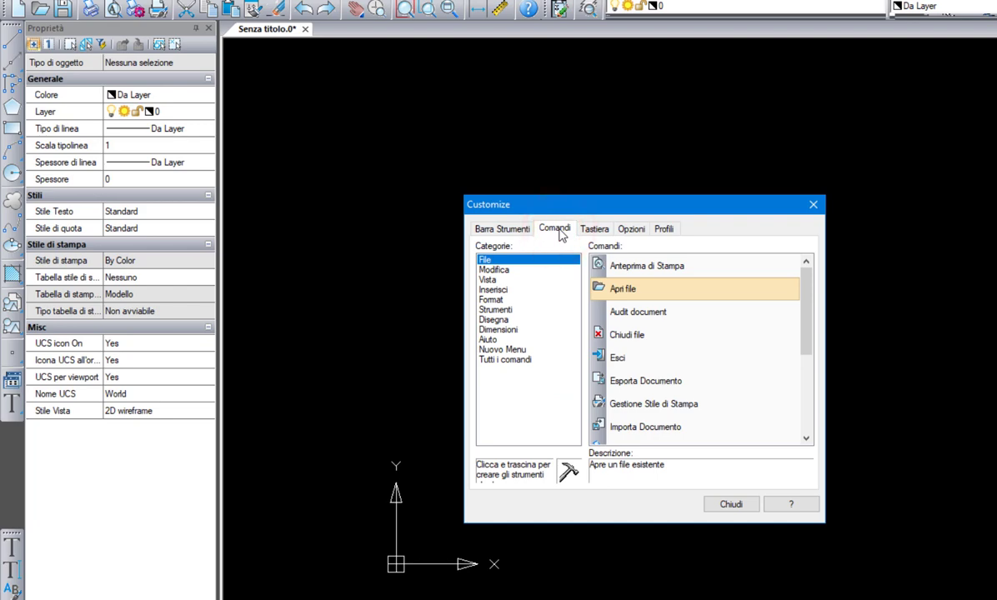
click(521, 228)
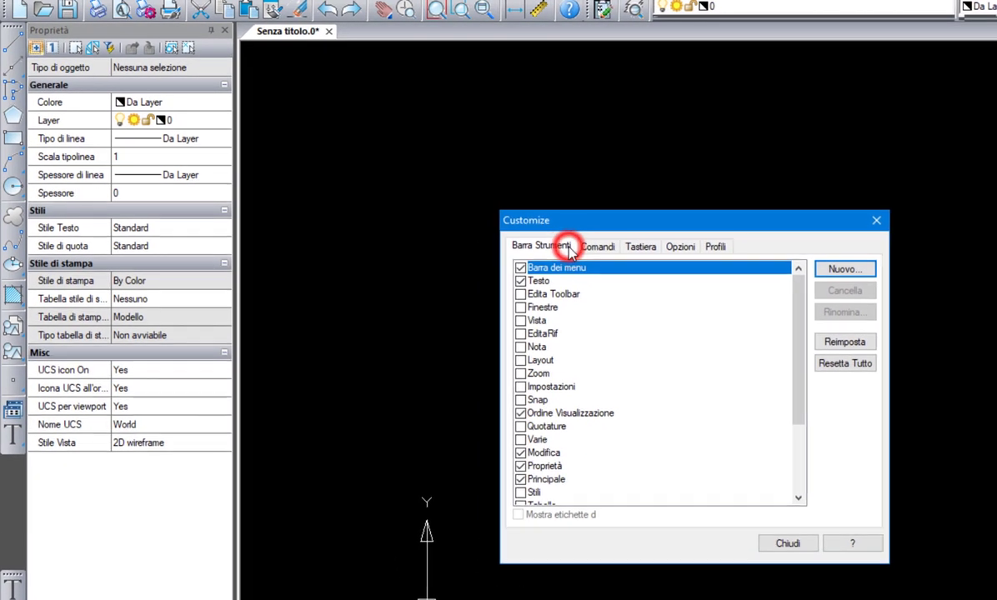
click(866, 270)
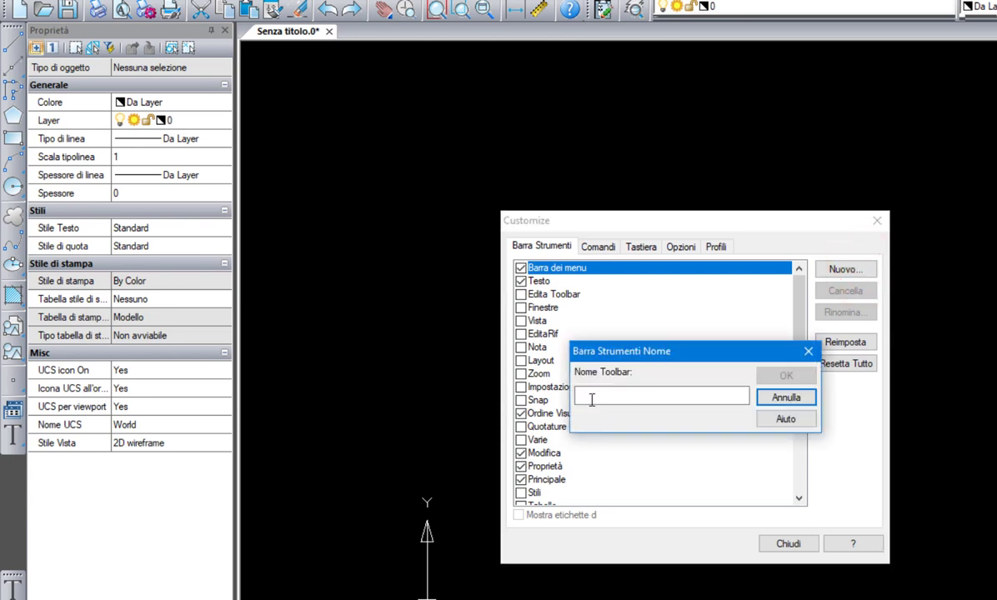
click(592, 395)
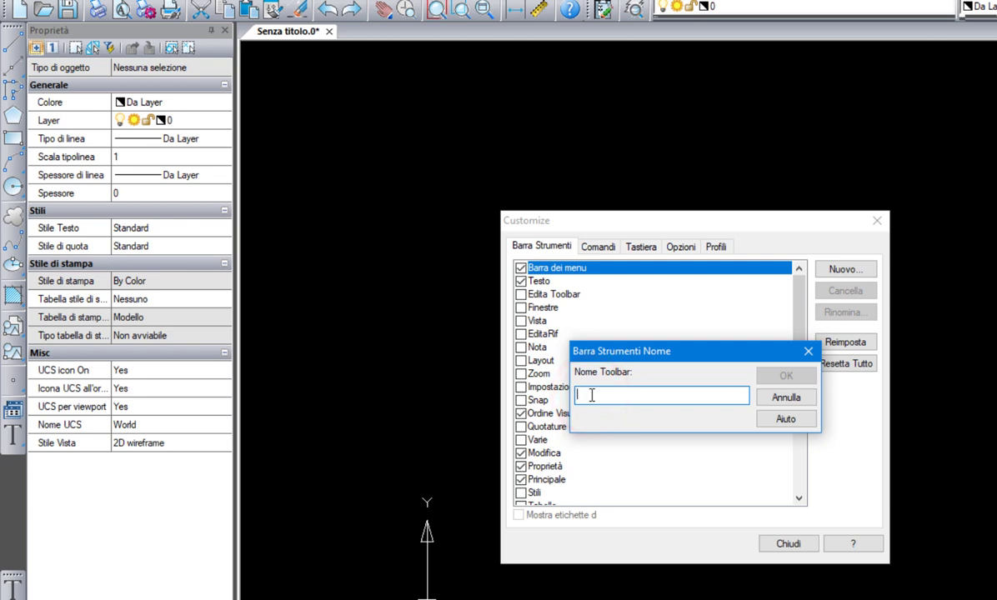
text(pl)
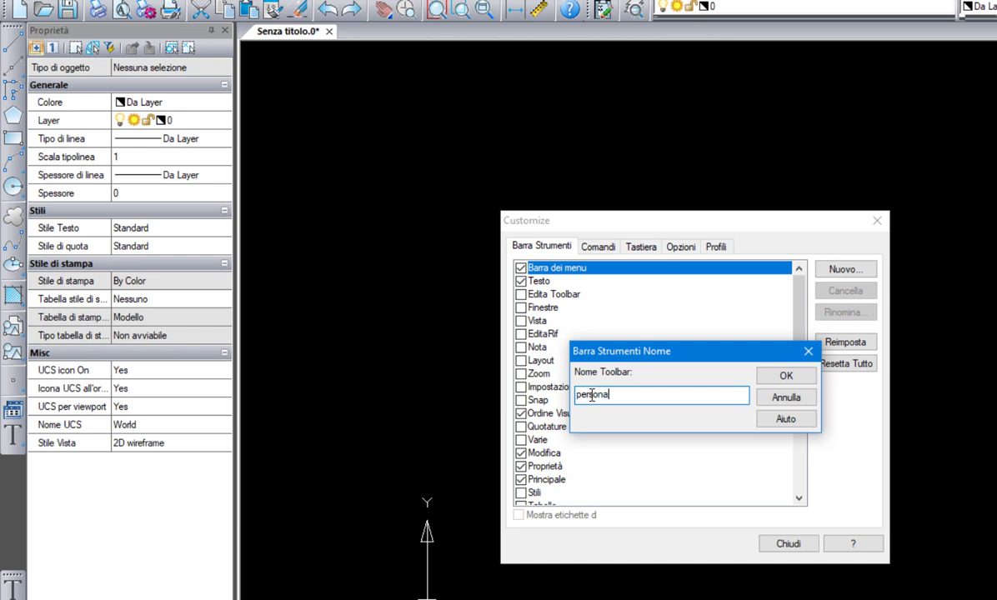
click(788, 376)
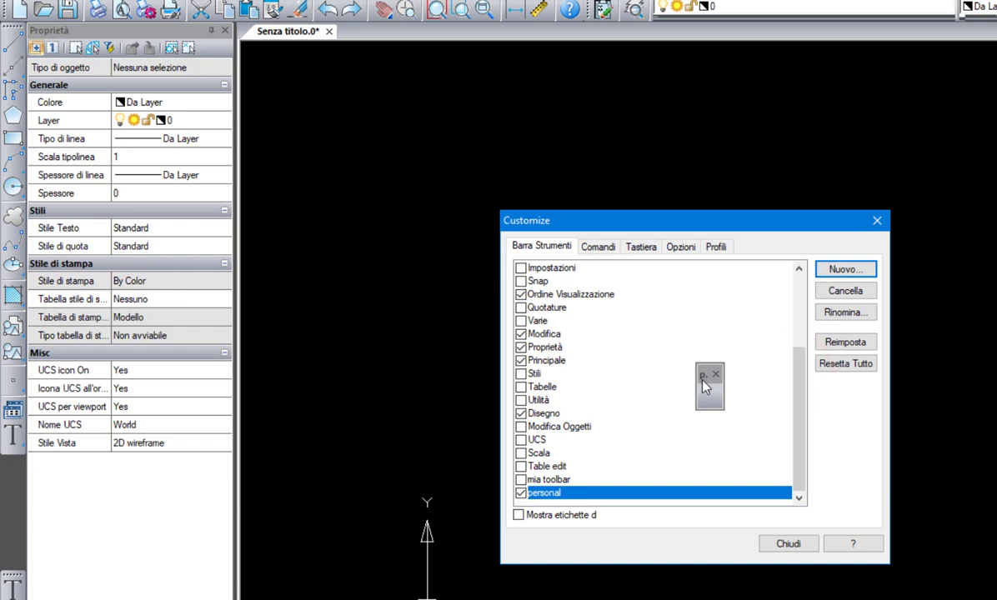
Move the floating personal toolbar clear of the Customize dialog and add the File commands Apri file and Esci to it
click(599, 246)
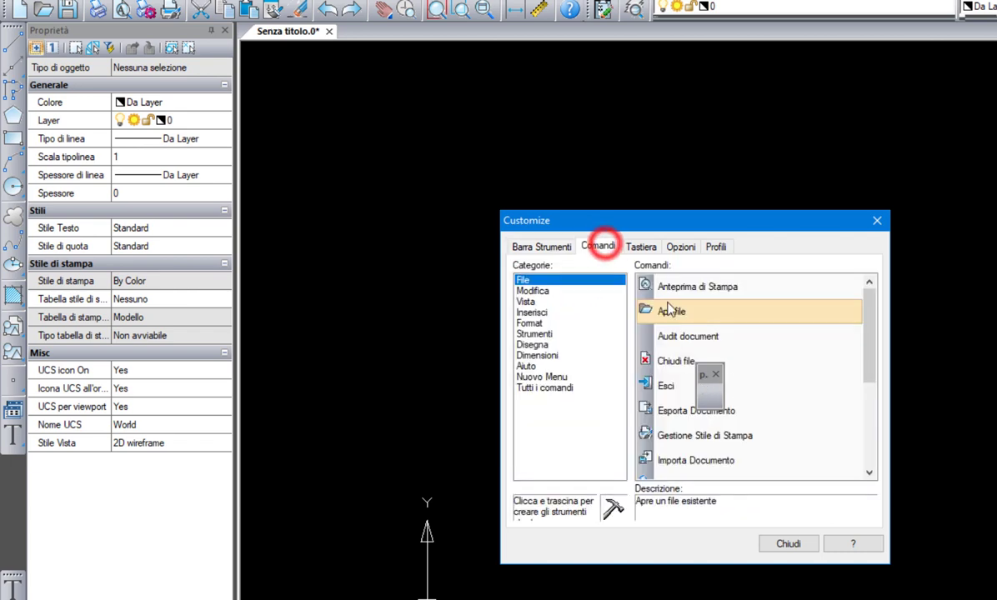
drag(689, 342, 512, 102)
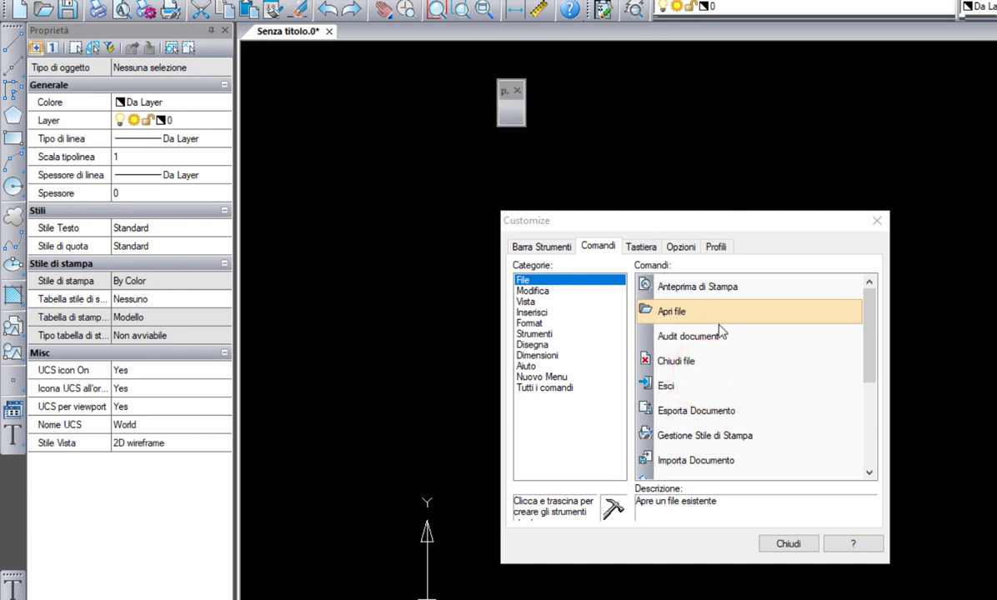
drag(689, 315, 512, 113)
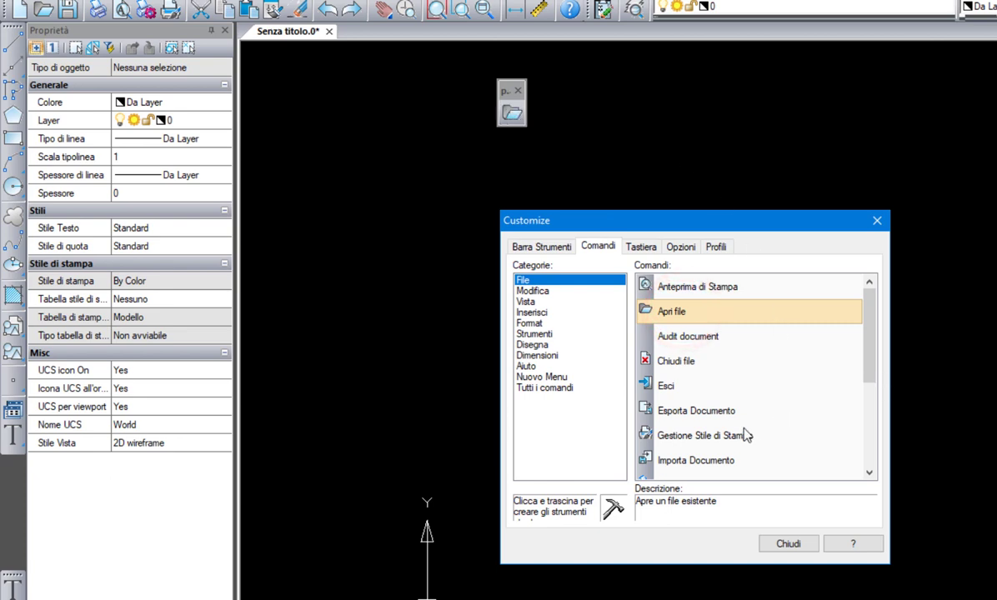
click(652, 391)
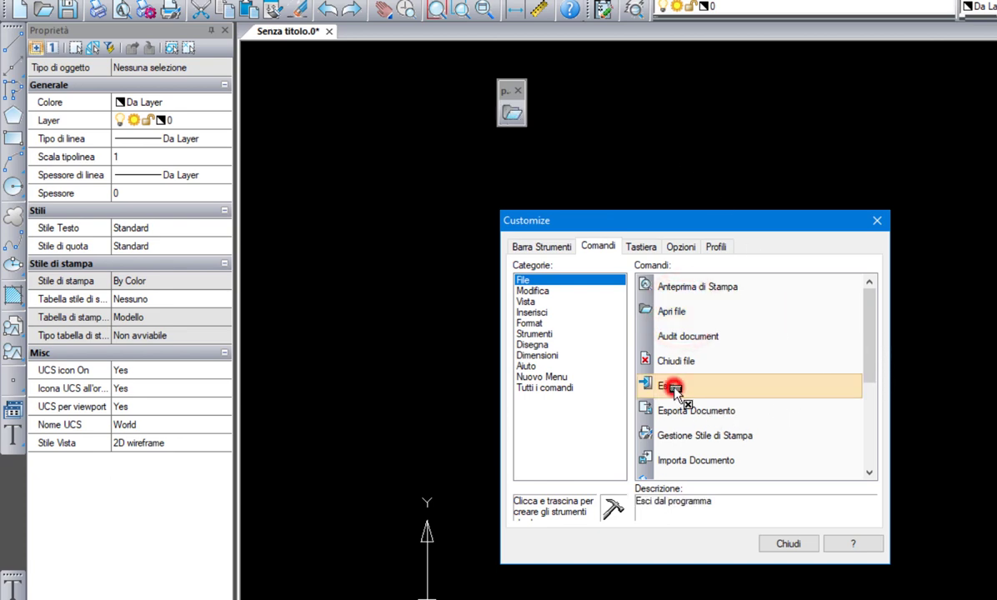
drag(648, 392, 512, 113)
Add the Modifica command Edit Polylines to the personal toolbar and dock the toolbar in the vertical column of drawing tools
click(872, 351)
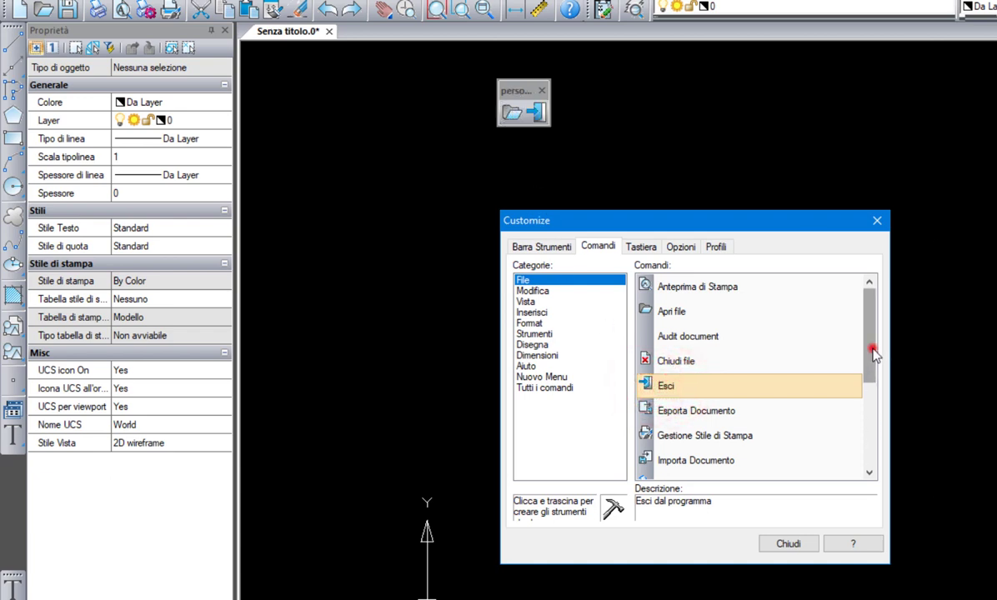
drag(659, 383, 541, 110)
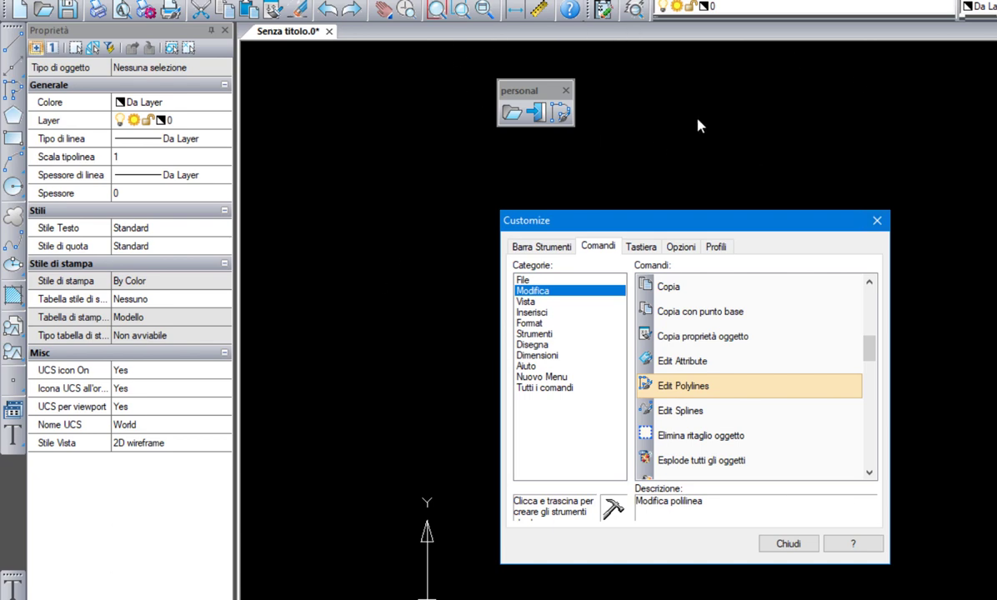
click(794, 546)
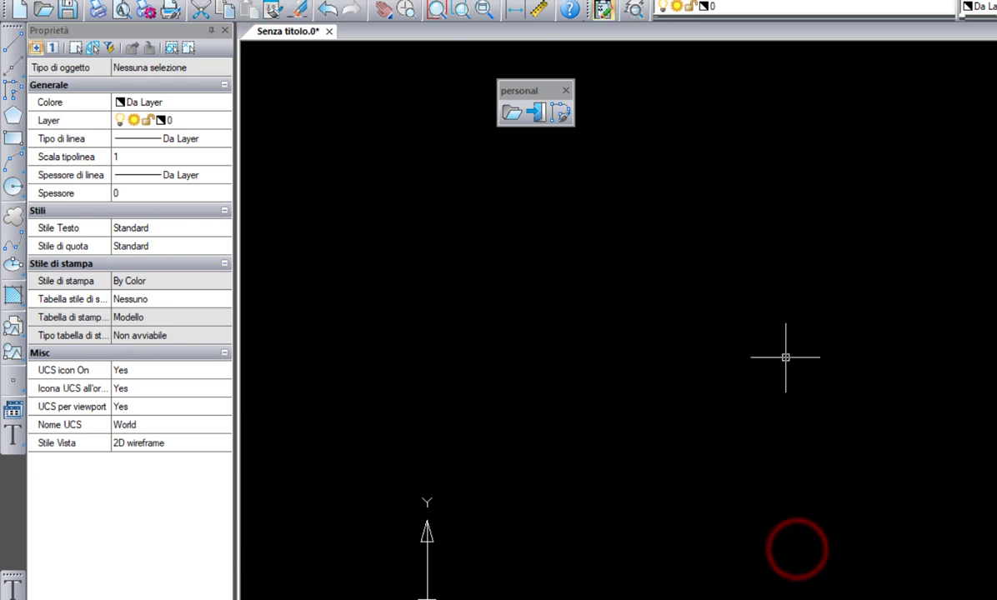
drag(535, 88, 20, 487)
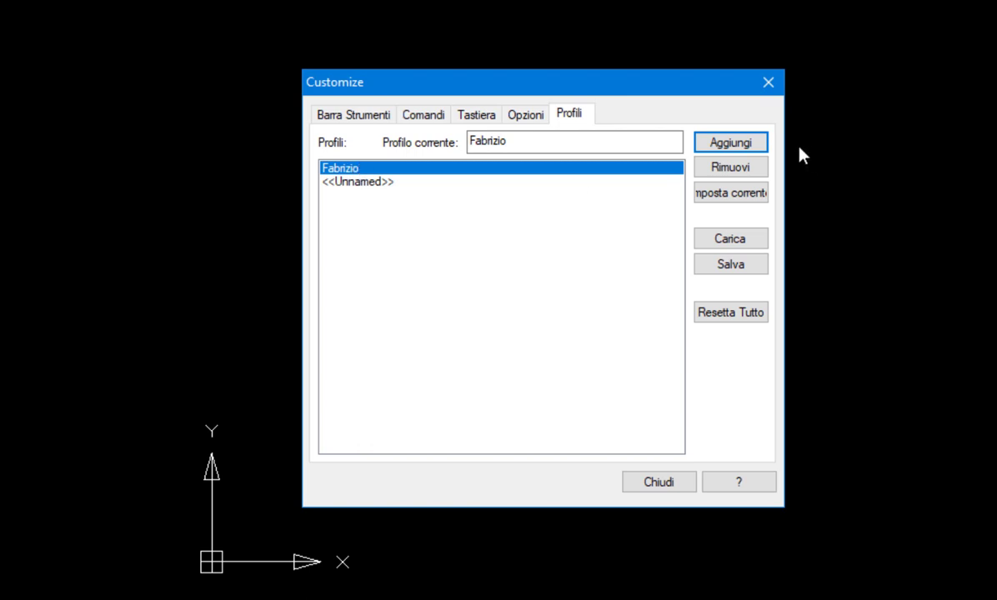
Add a profile named personal that includes the interface configuration, and make it the current profile
click(733, 143)
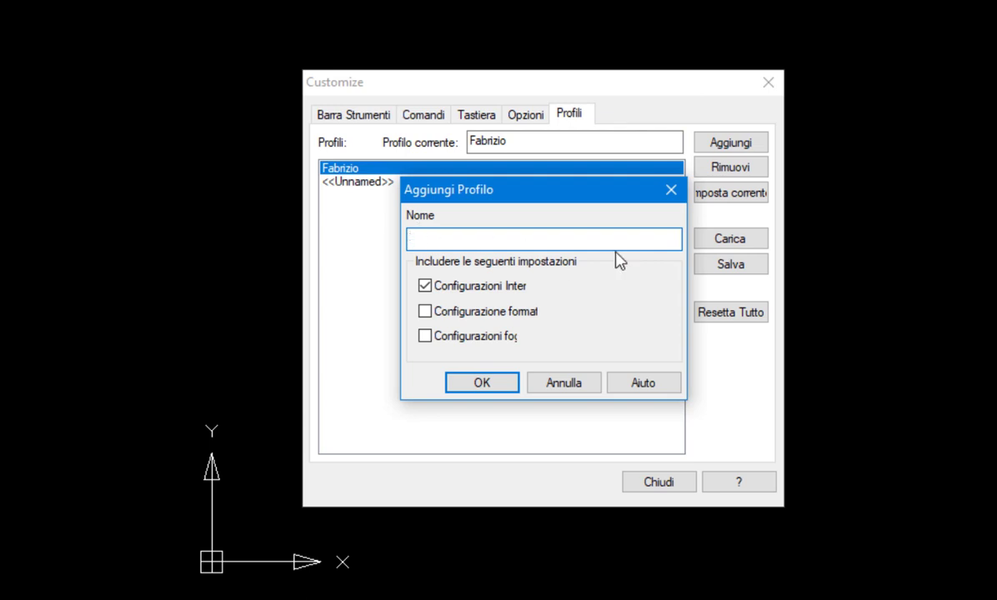
text(personal)
click(492, 383)
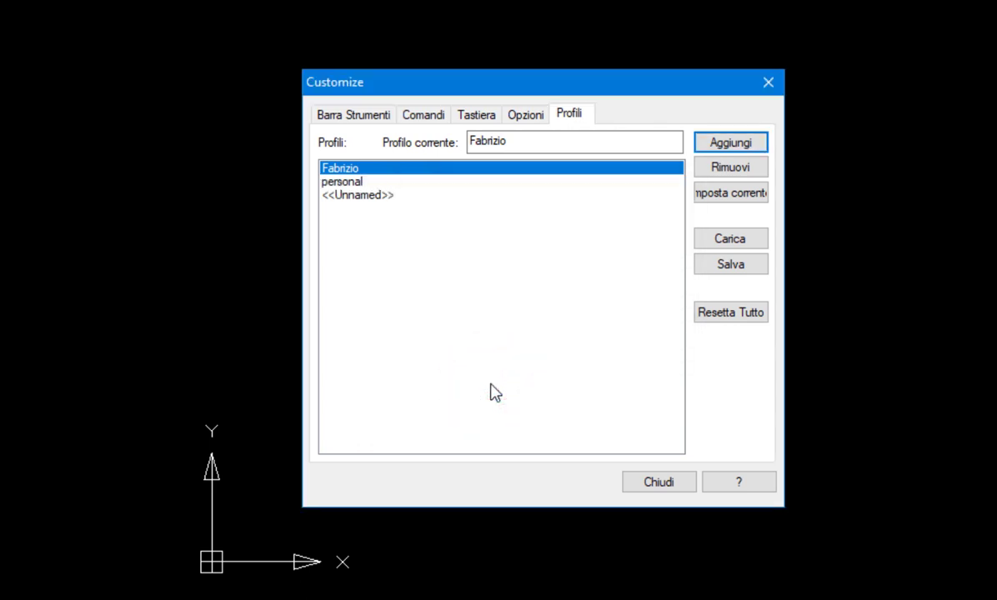
click(365, 182)
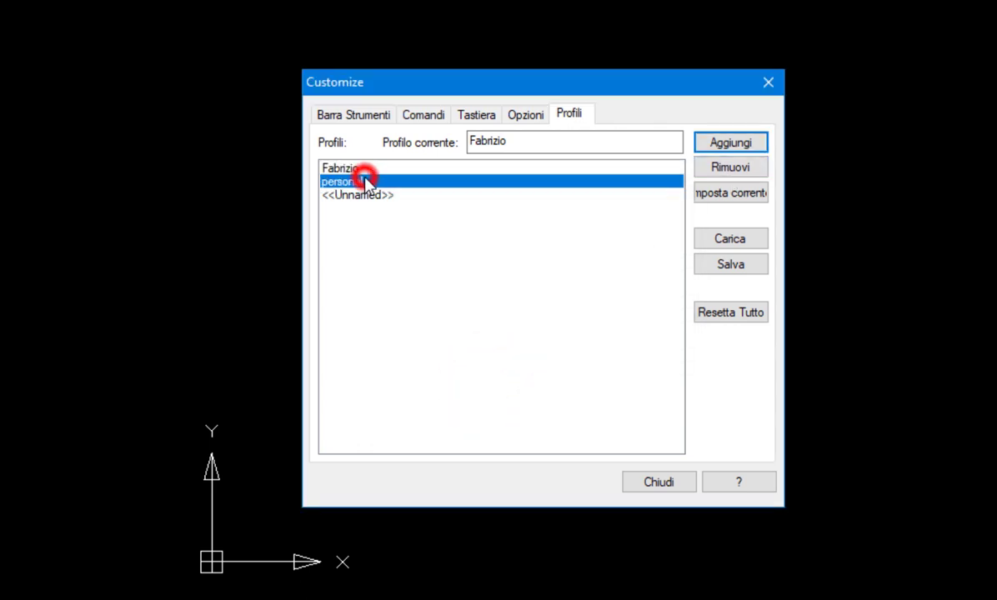
click(749, 196)
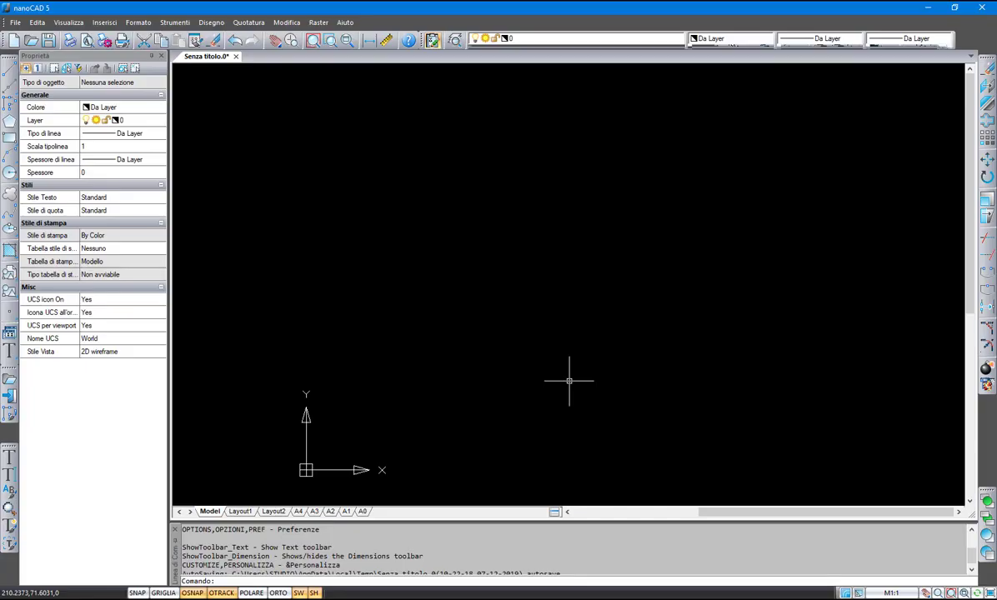